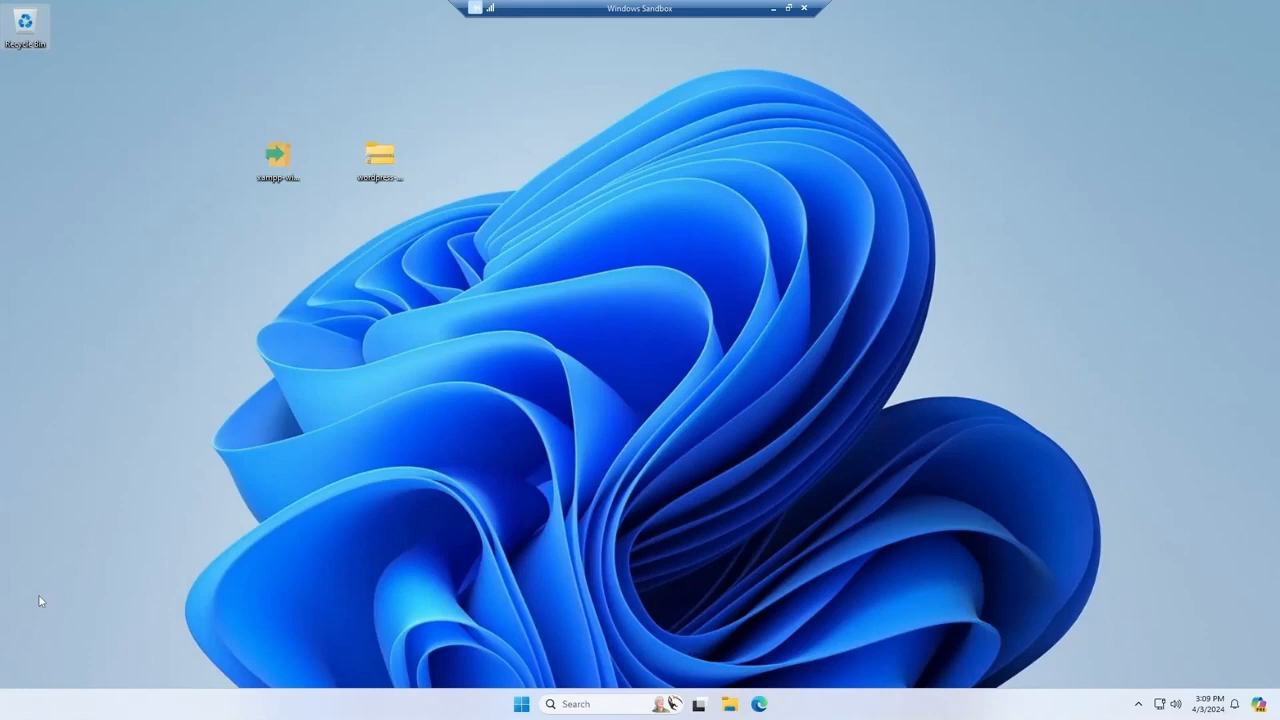
Open Microsoft Edge, search the web for "xampp download" and open the Apache Friends download page.
left_click(759, 704)
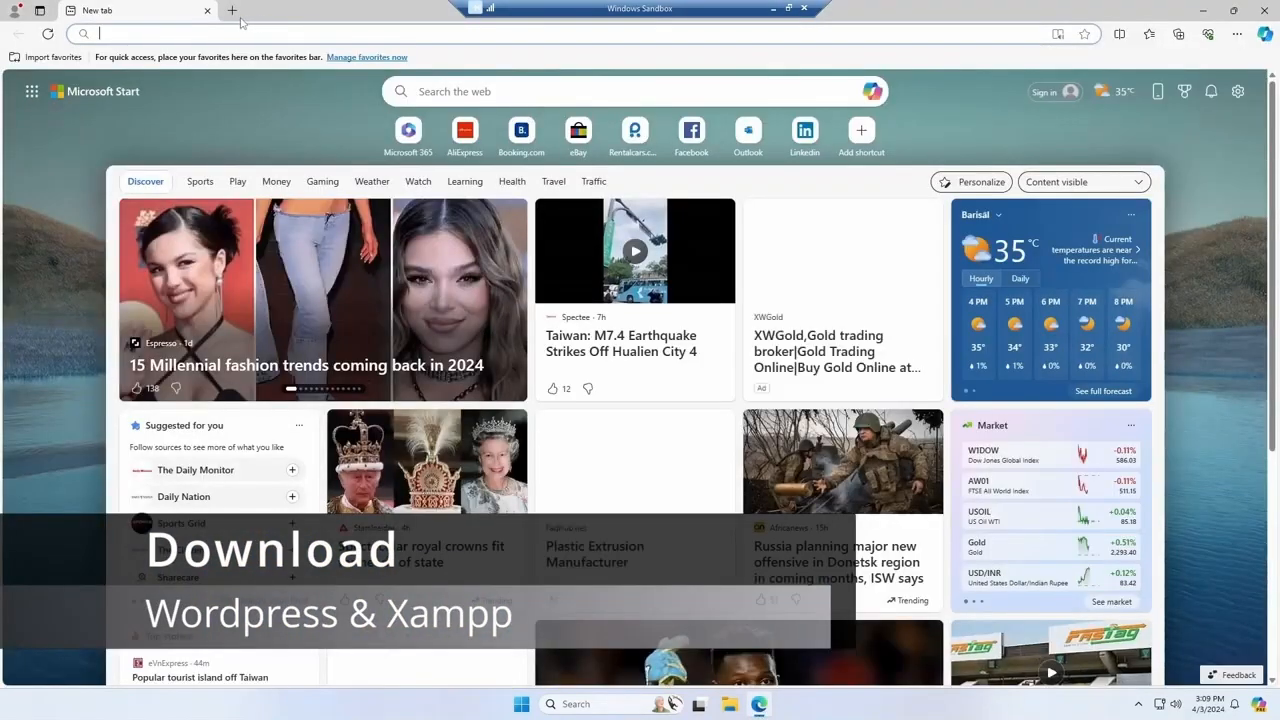
type("xa")
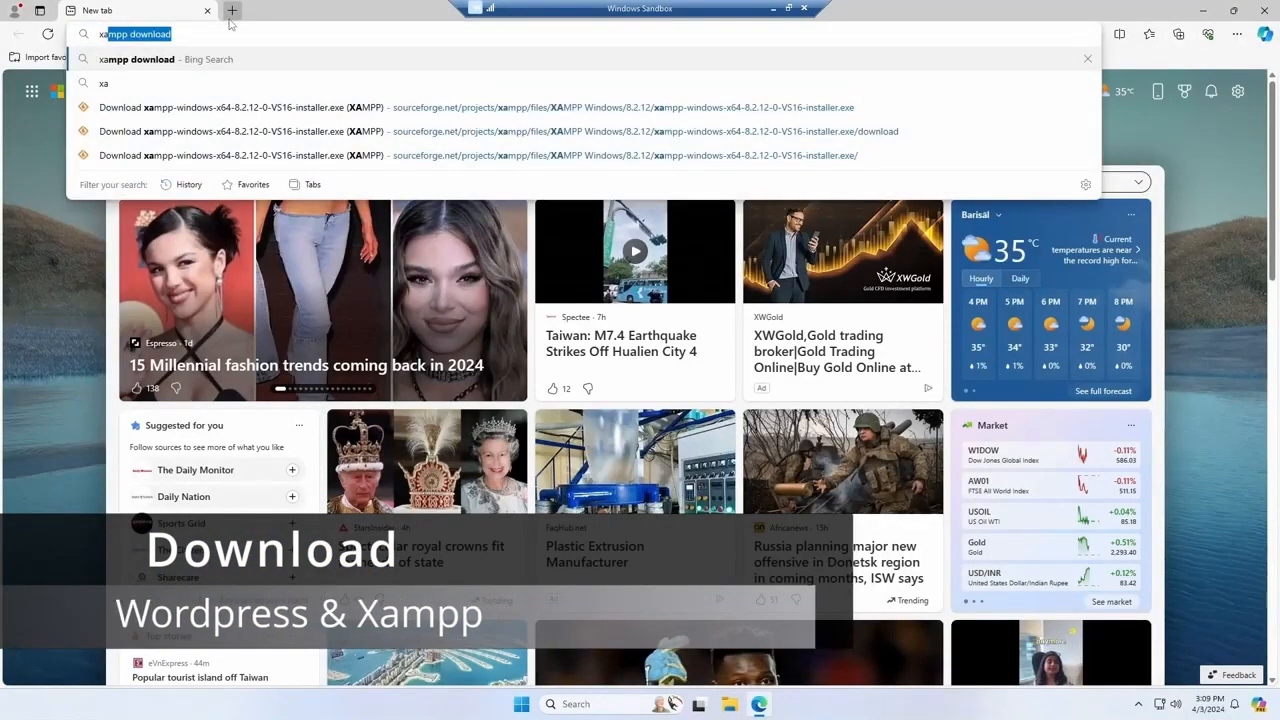
key("Return")
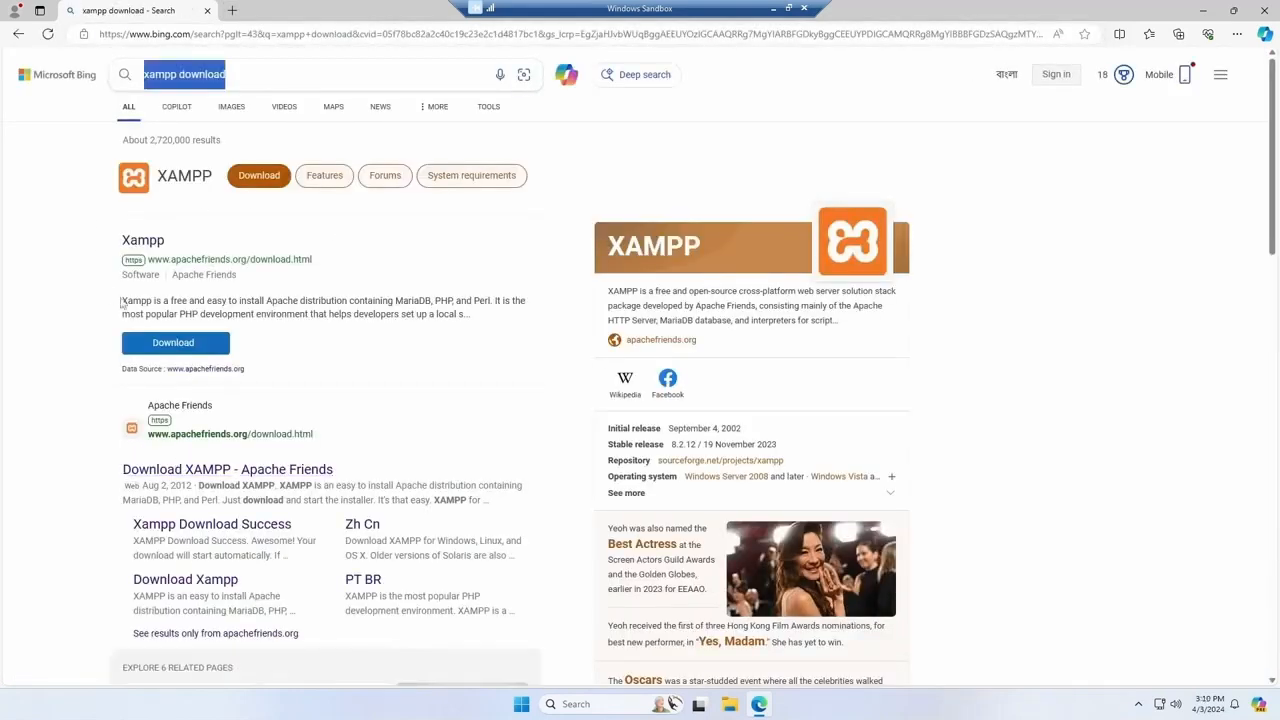
left_click(191, 463)
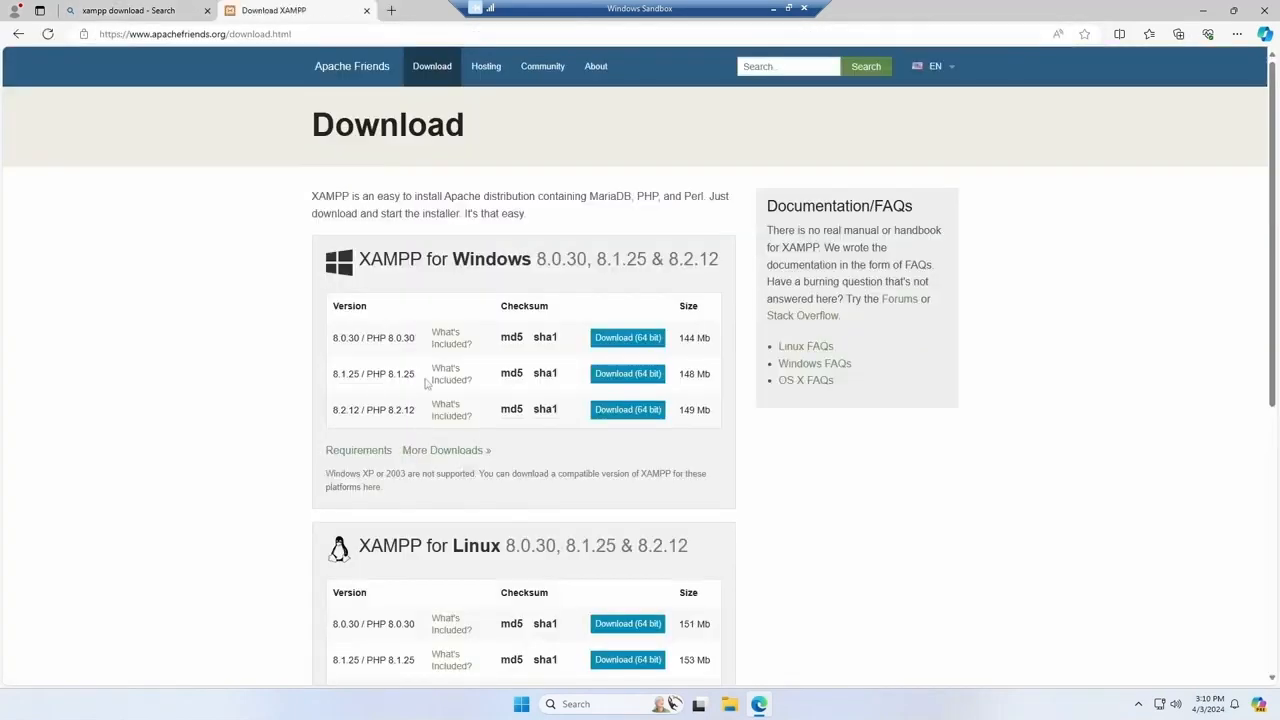
Download the 64-bit XAMPP 8.2.12 installer for Windows and close the download pages.
left_click(617, 412)
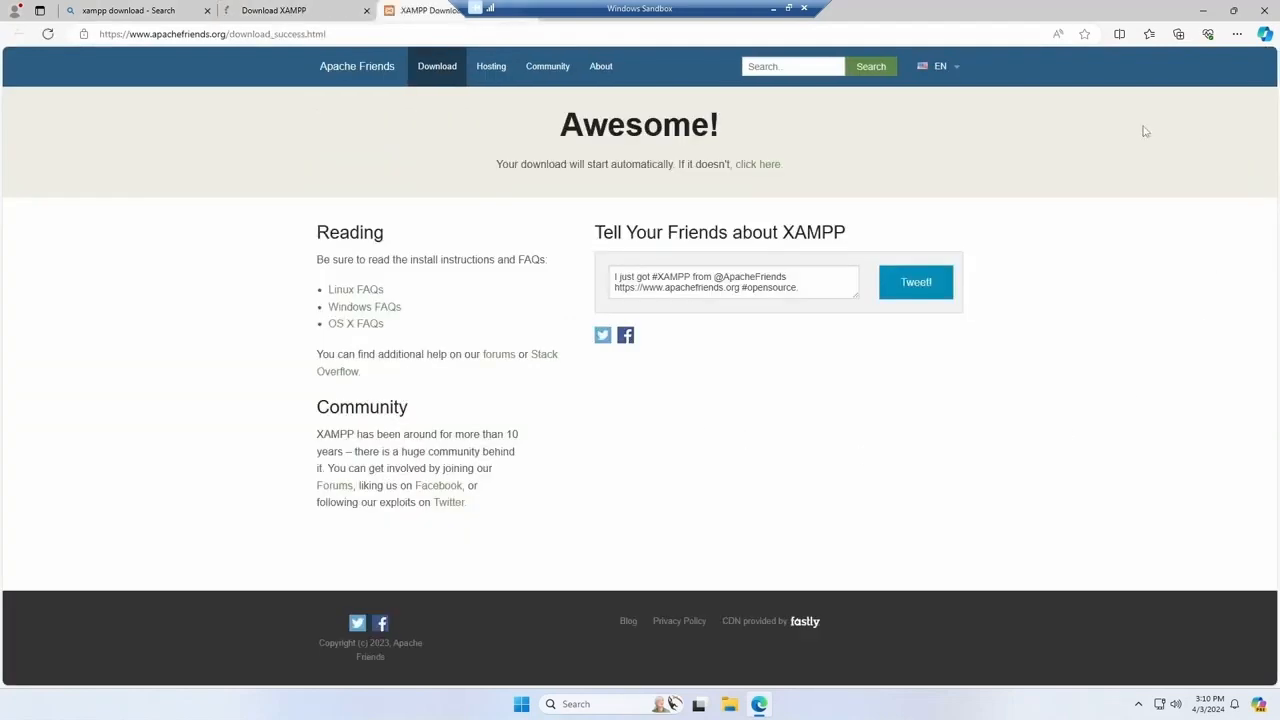
left_click(349, 9)
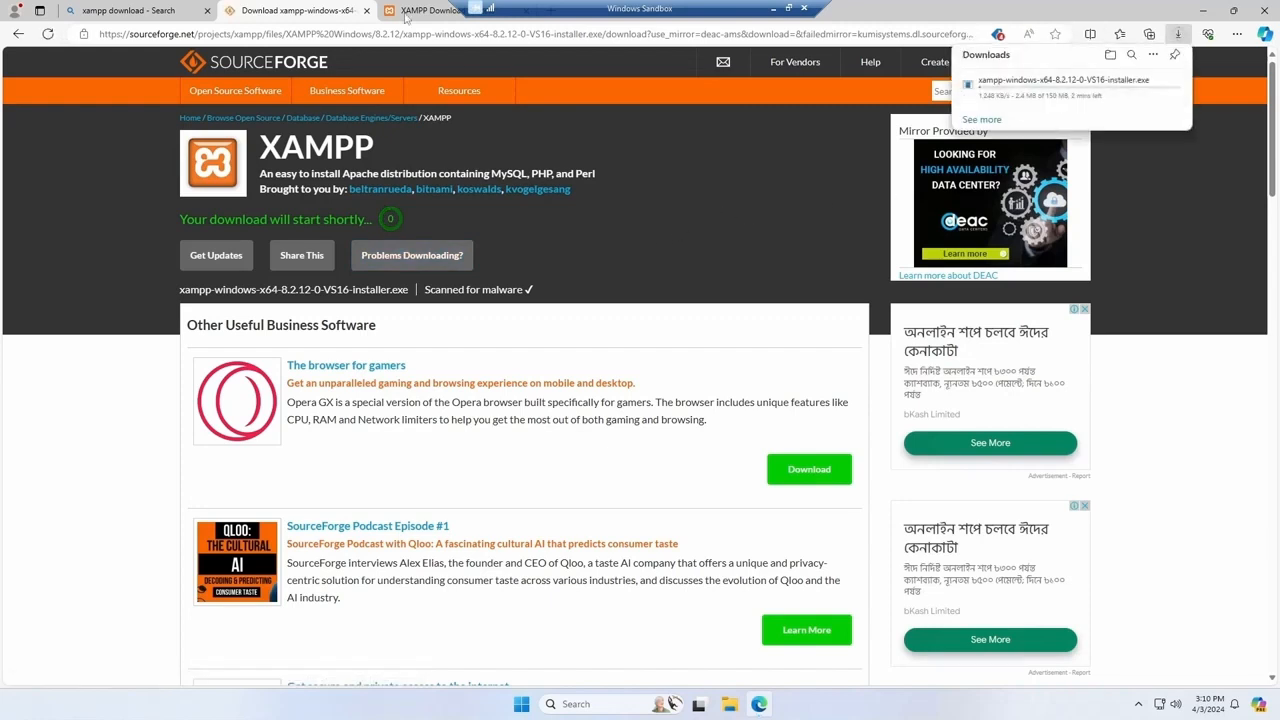
left_click(366, 11)
left_click(366, 11)
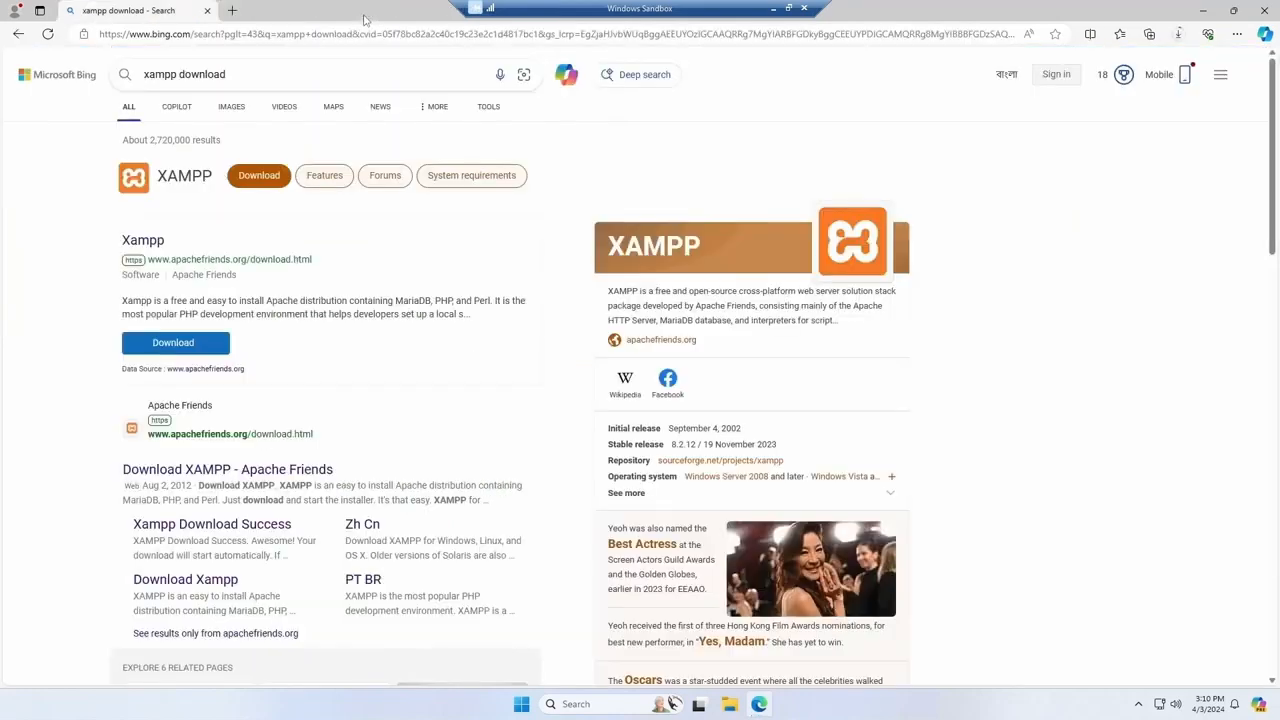
Search for "wordpress download" in a new browser tab and open the WordPress.org download page.
left_click(232, 10)
type("wordp")
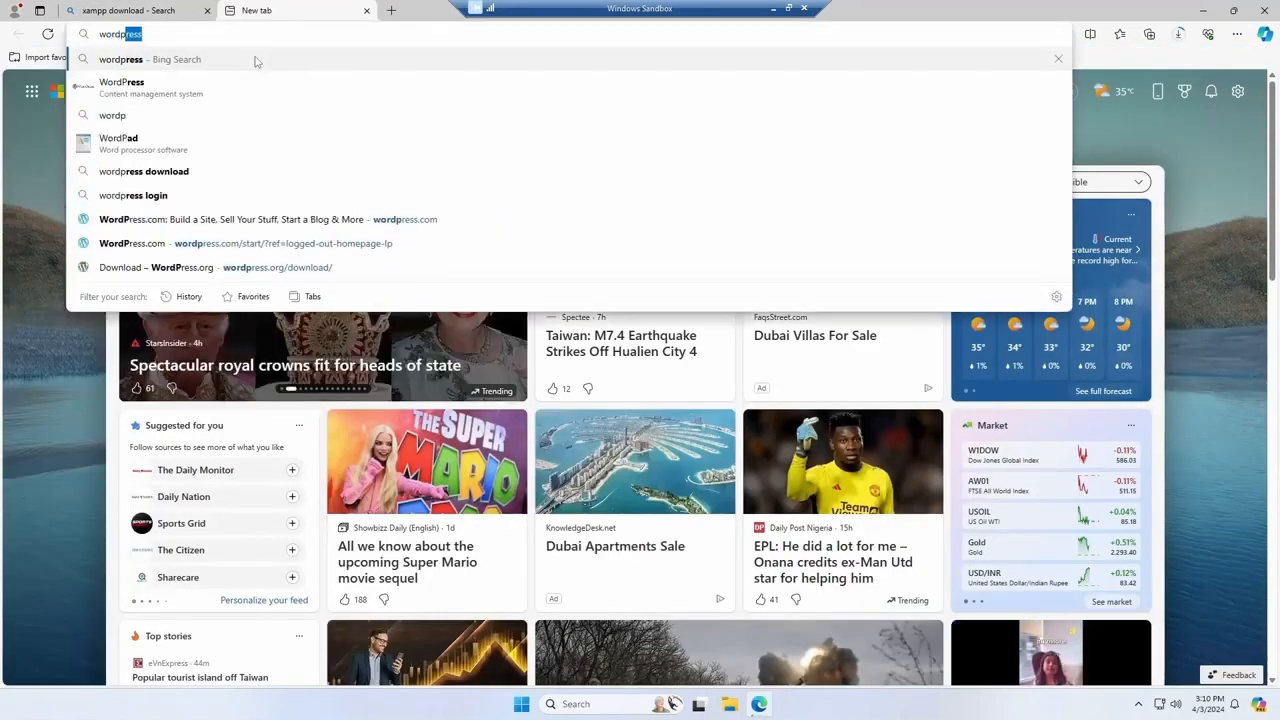
type("ress download")
key("Return")
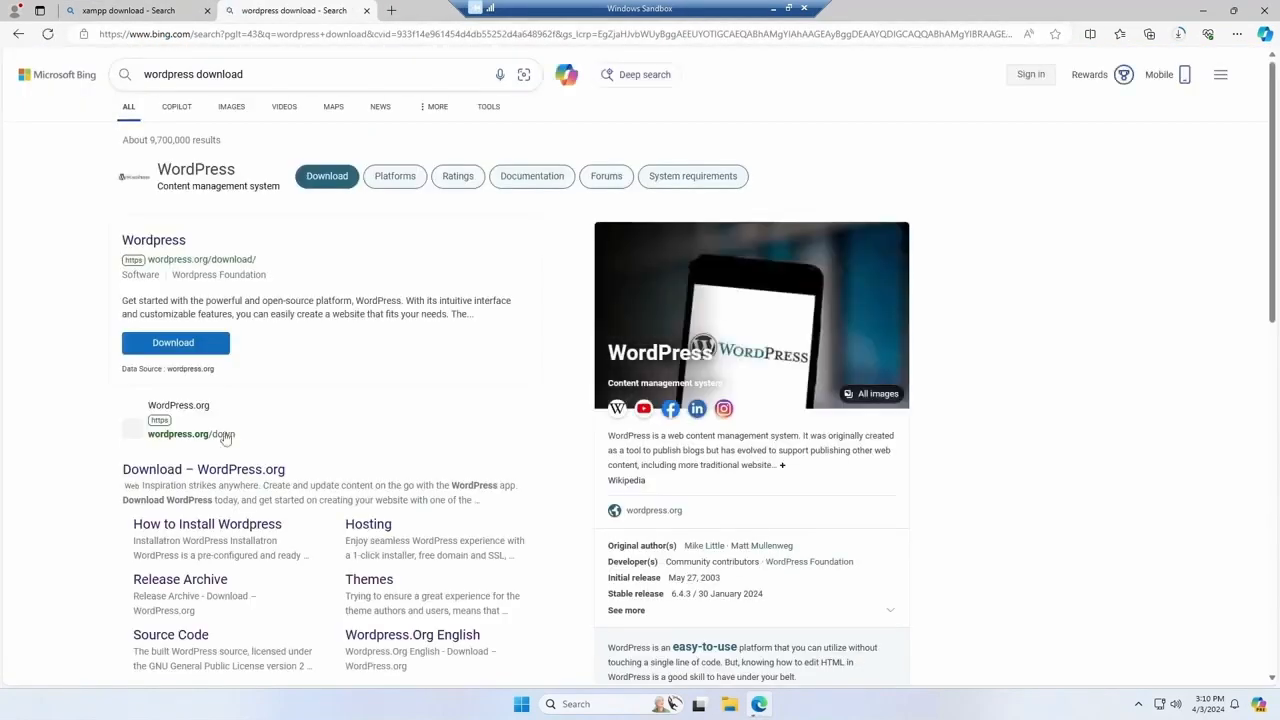
scroll(225, 440, "down", 3)
left_click(189, 178)
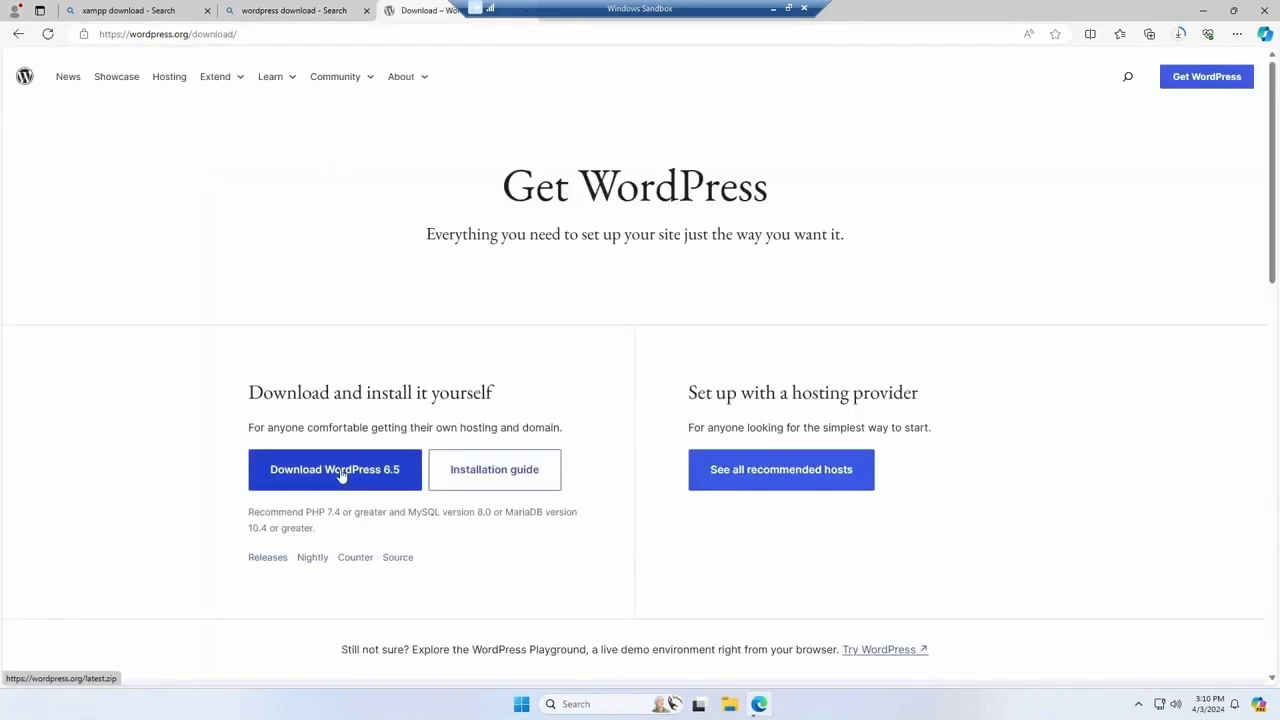
Download WordPress 6.5 for self-installation from WordPress.org.
left_click_drag(234, 397, 949, 397)
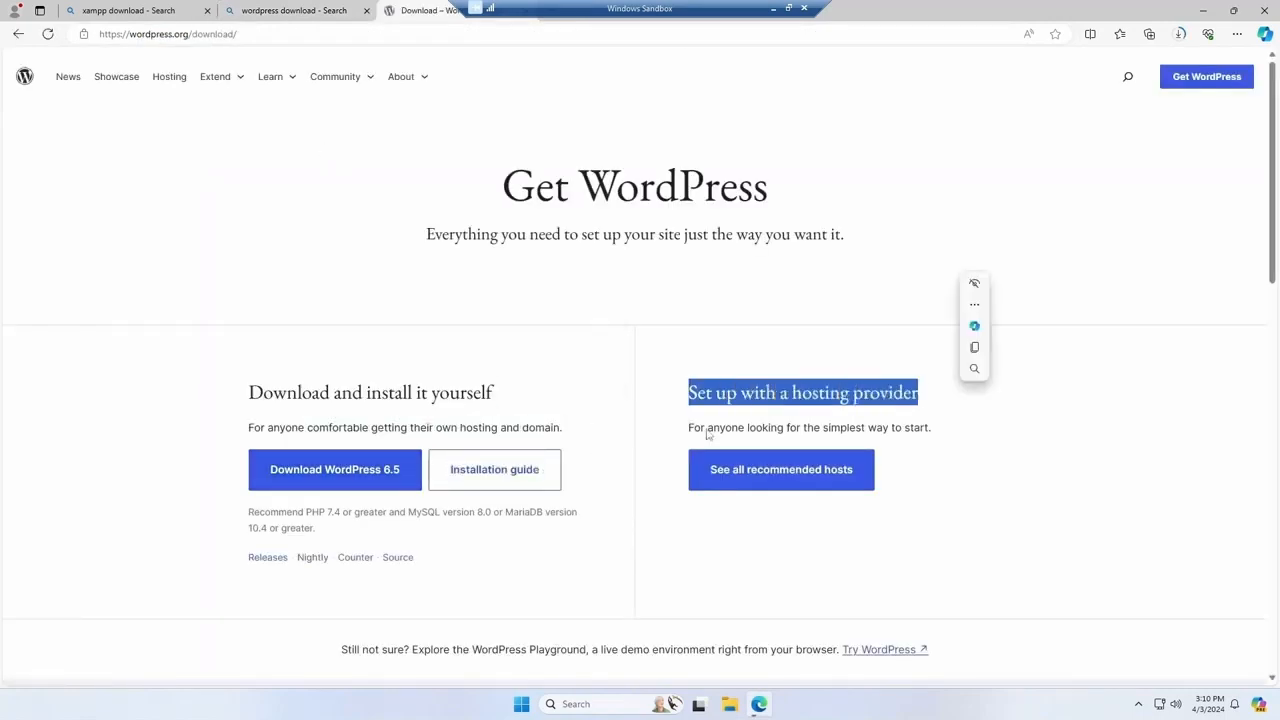
left_click(355, 462)
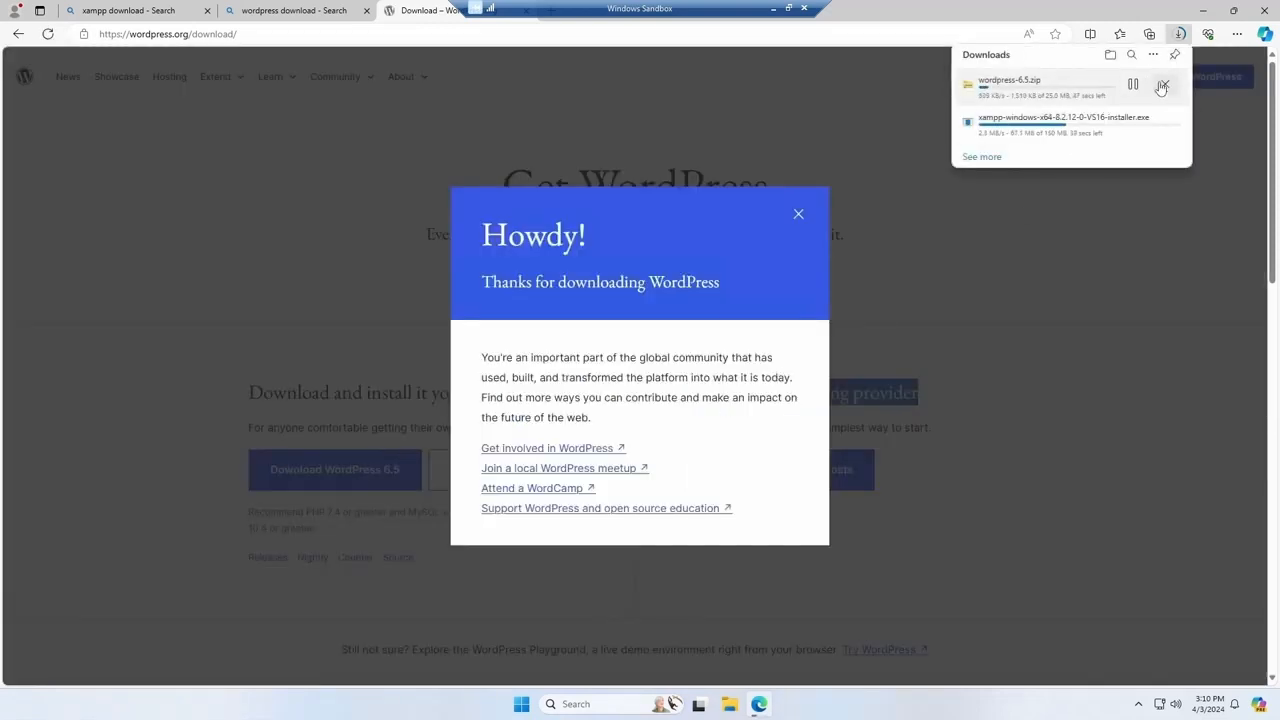
Cancel the running WordPress and XAMPP downloads and close the browser.
left_click(1161, 87)
left_click(1161, 87)
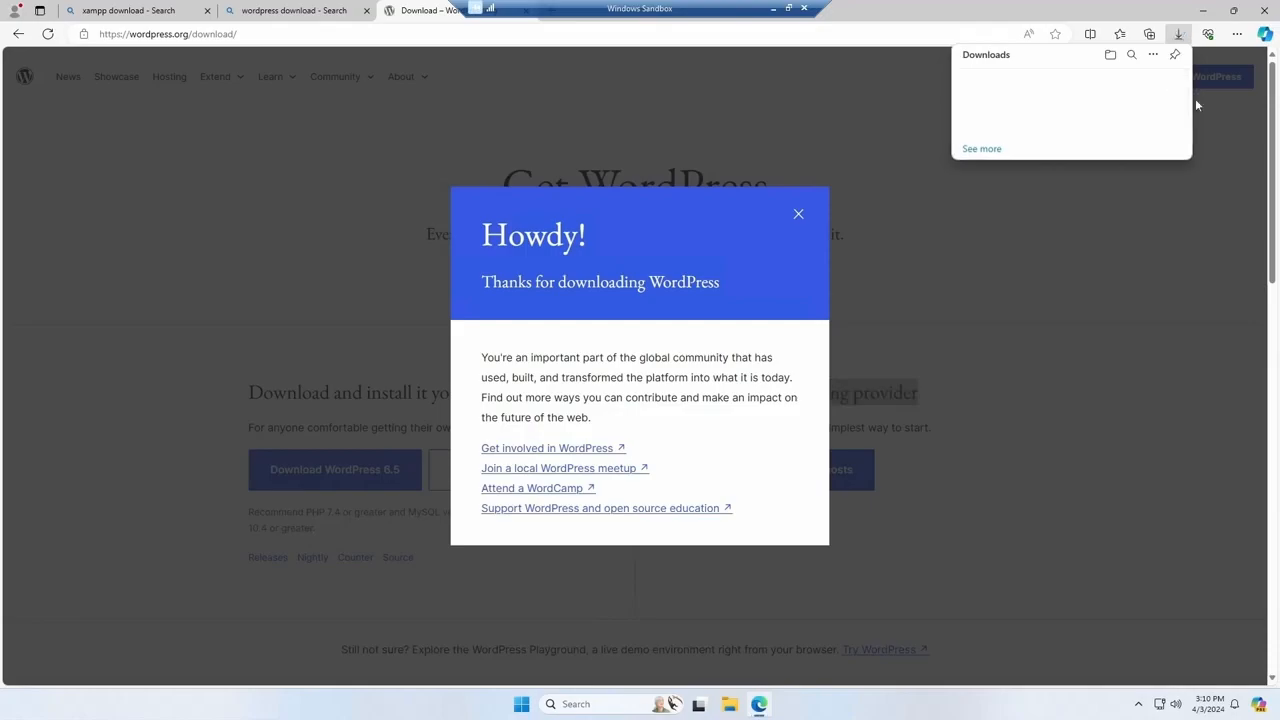
left_click(1263, 14)
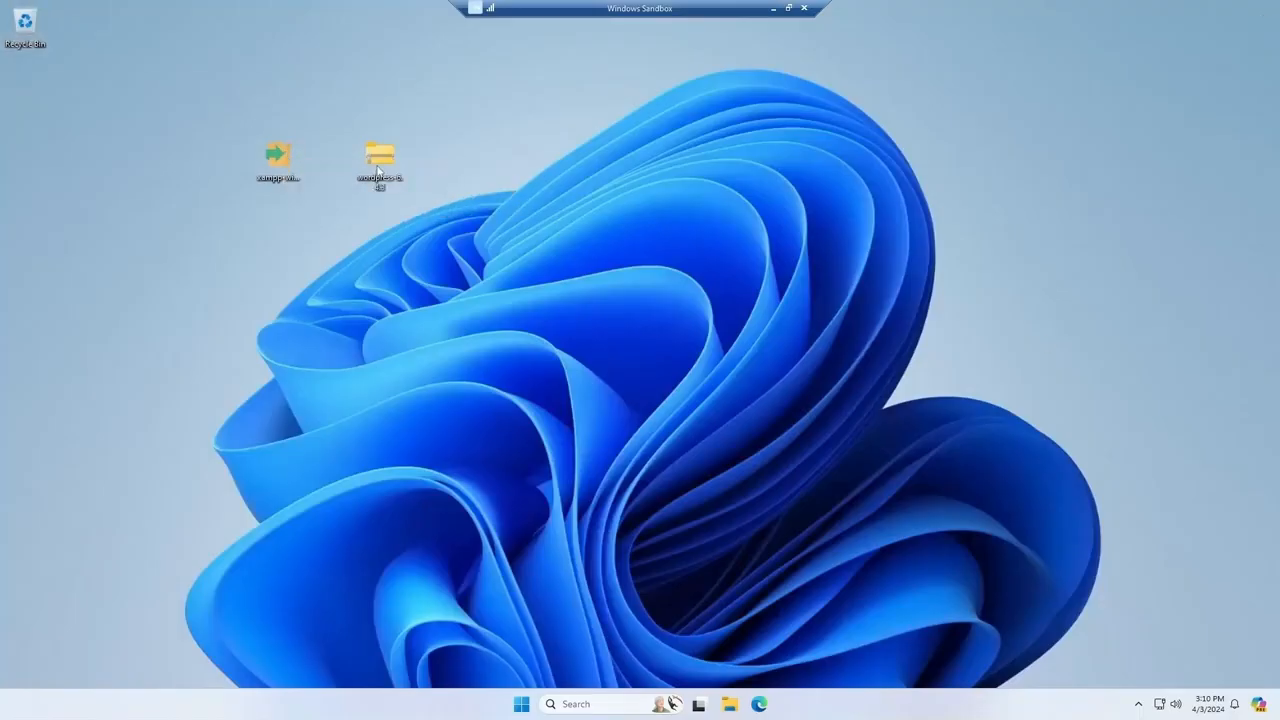
Extract the WordPress zip archive on the desktop into the suggested folder.
right_click(380, 186)
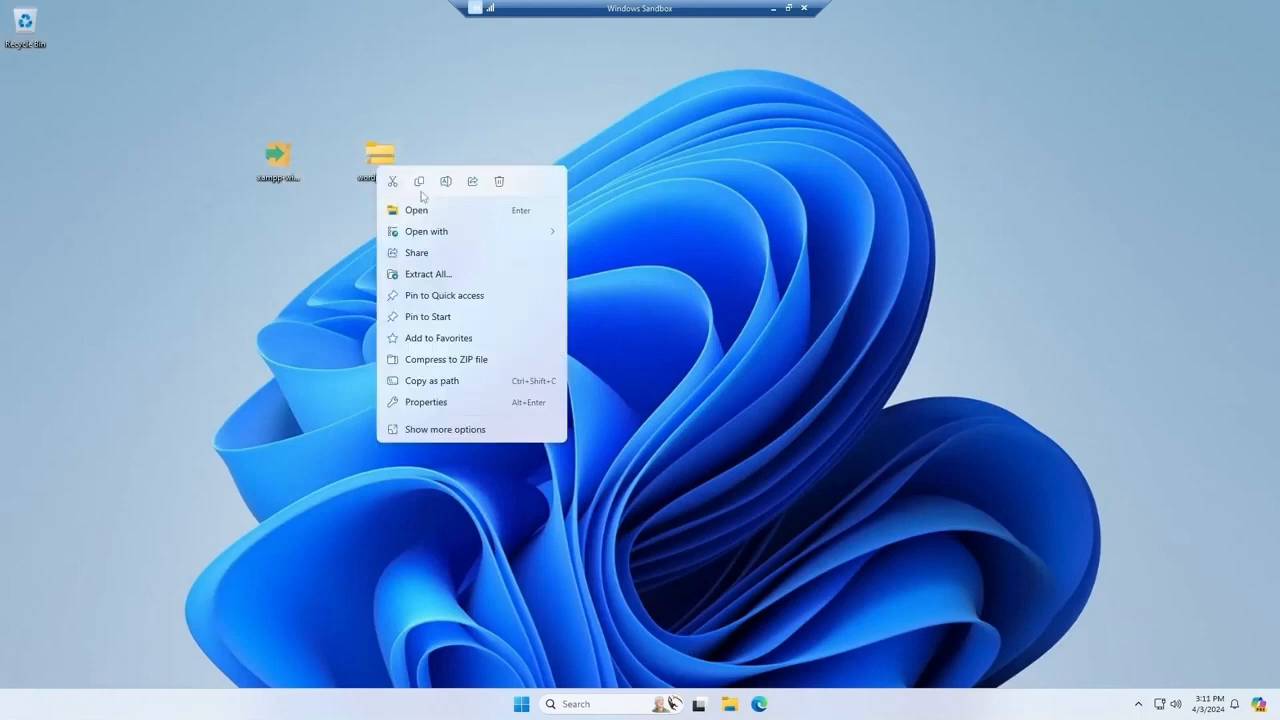
left_click(456, 273)
left_click(760, 479)
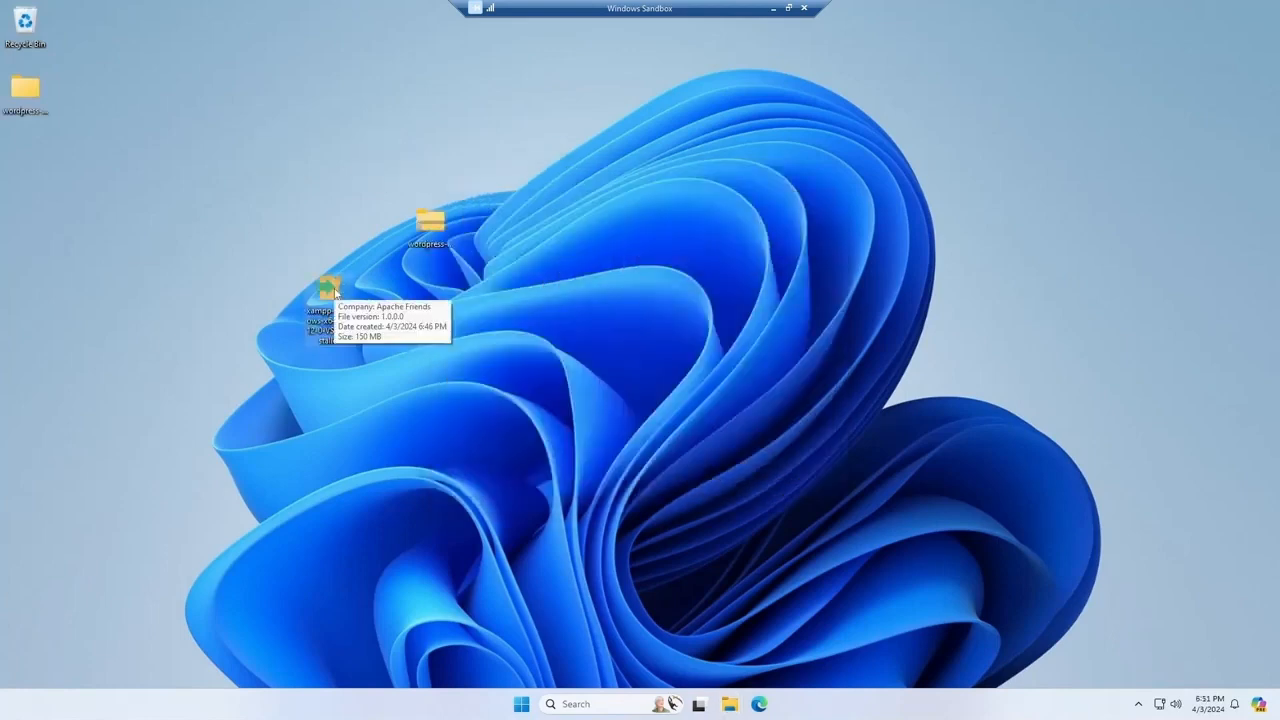
Run the XAMPP installer from the desktop, keep the default components and browse for an installation folder.
double_click(330, 290)
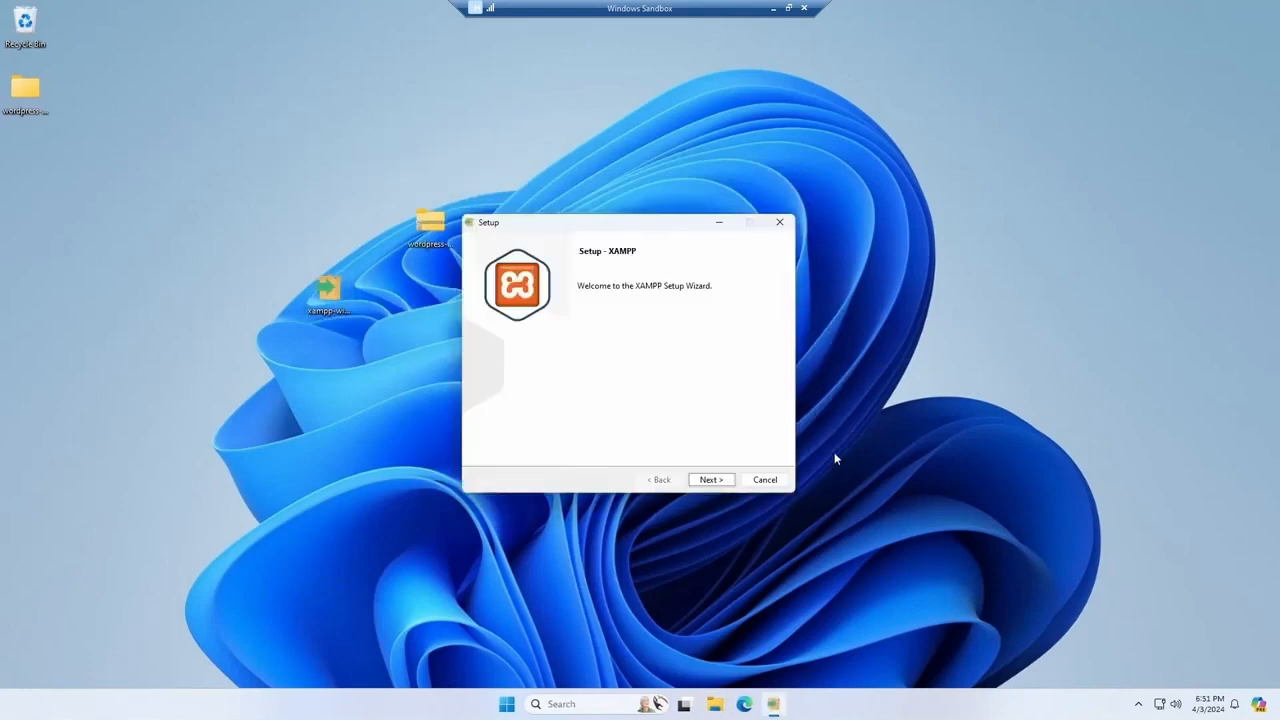
left_click(710, 480)
left_click(710, 480)
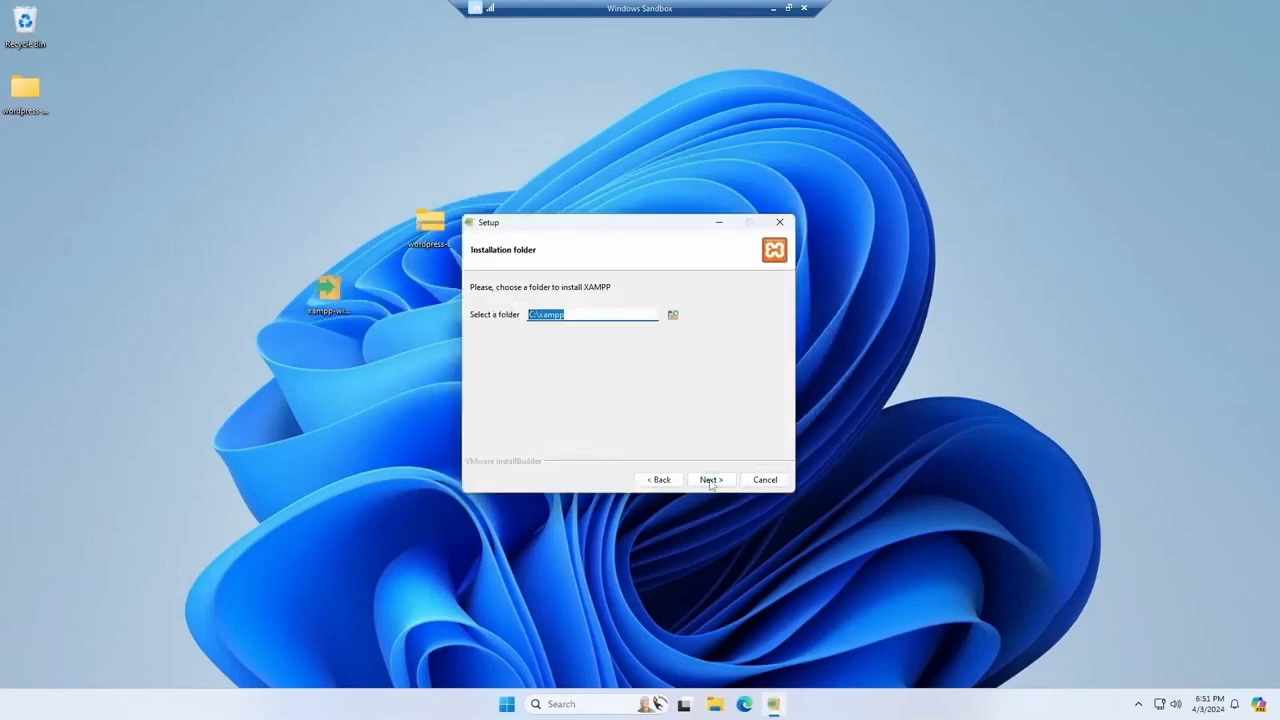
left_click(675, 315)
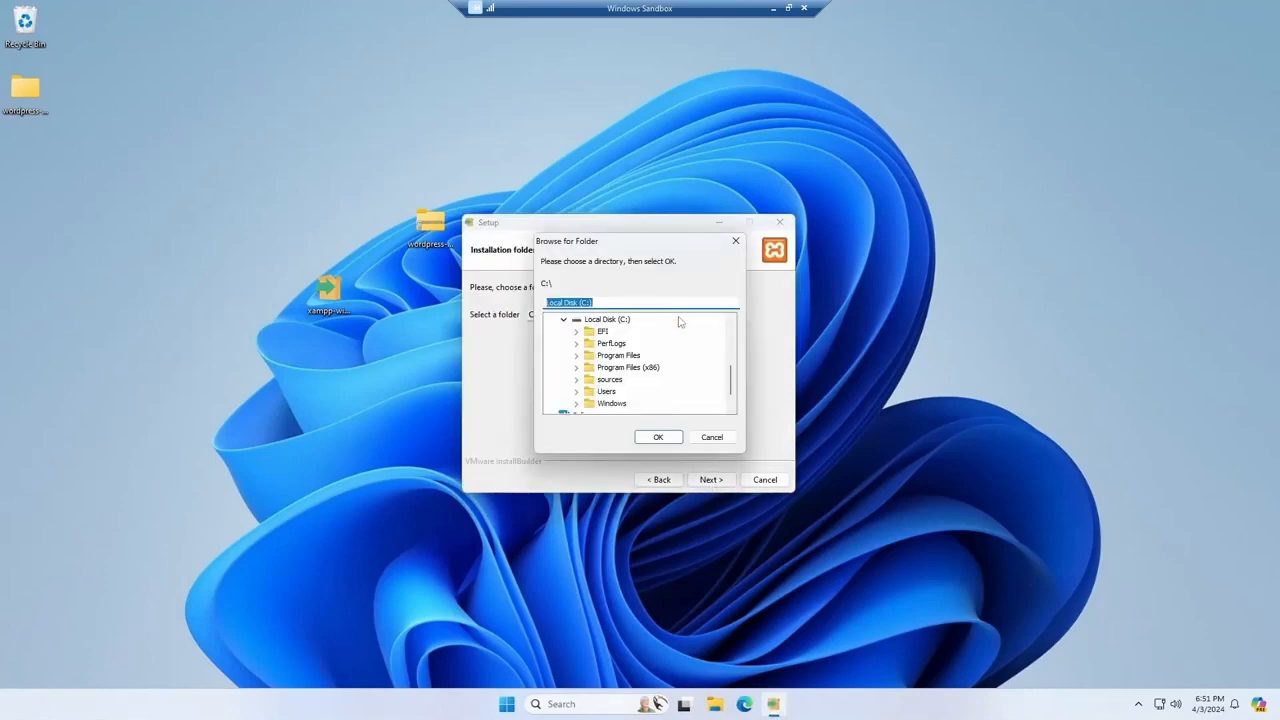
Create a new folder named PHP on the desktop.
left_click(229, 175)
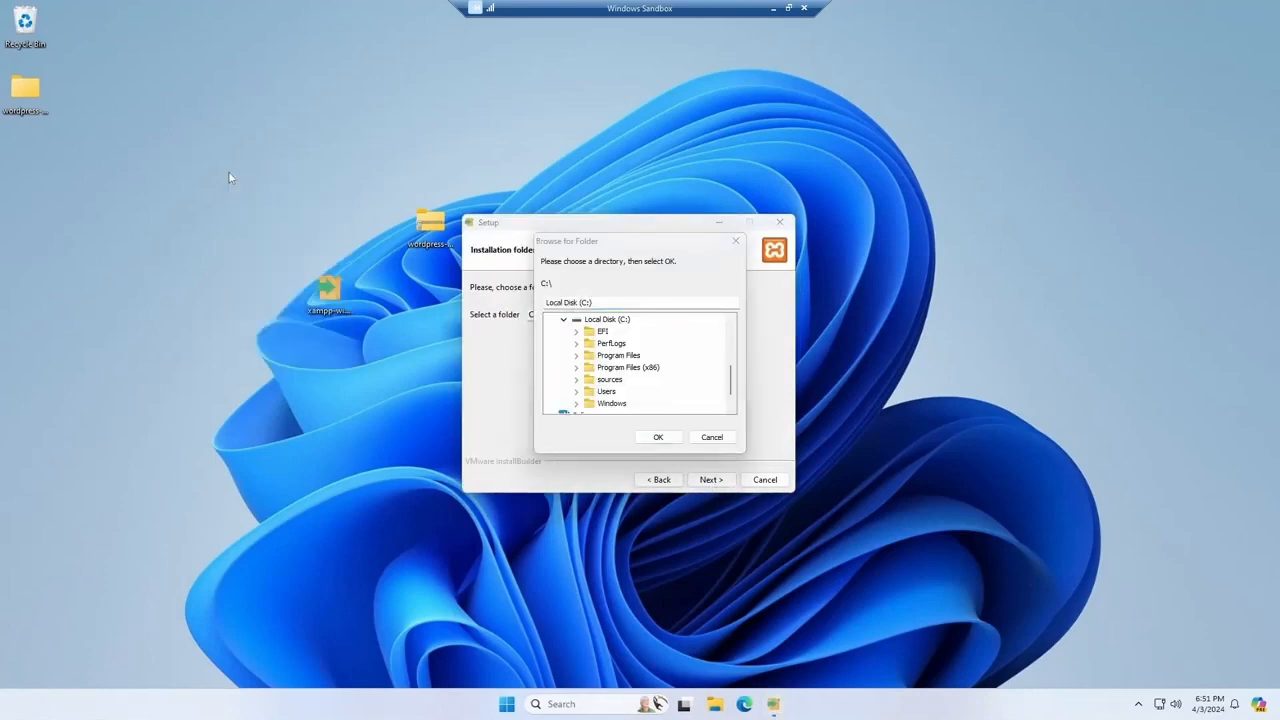
right_click(229, 178)
mouse_move(276, 294)
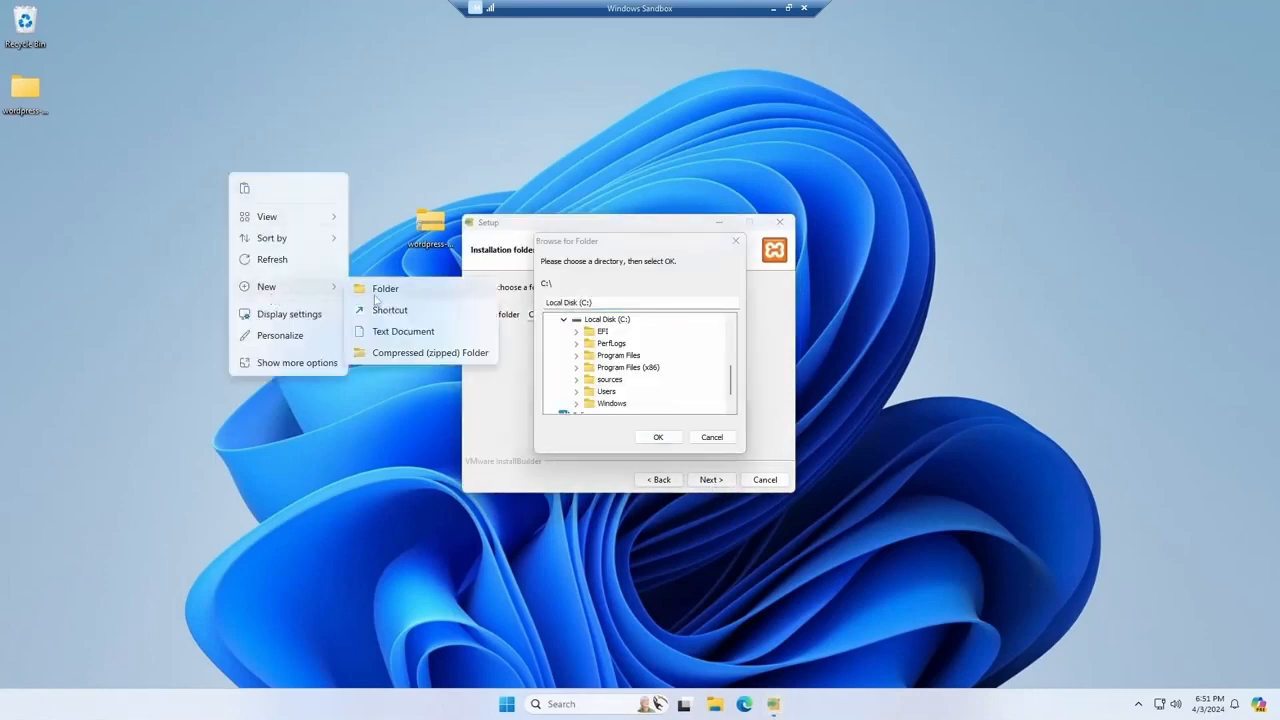
left_click(375, 296)
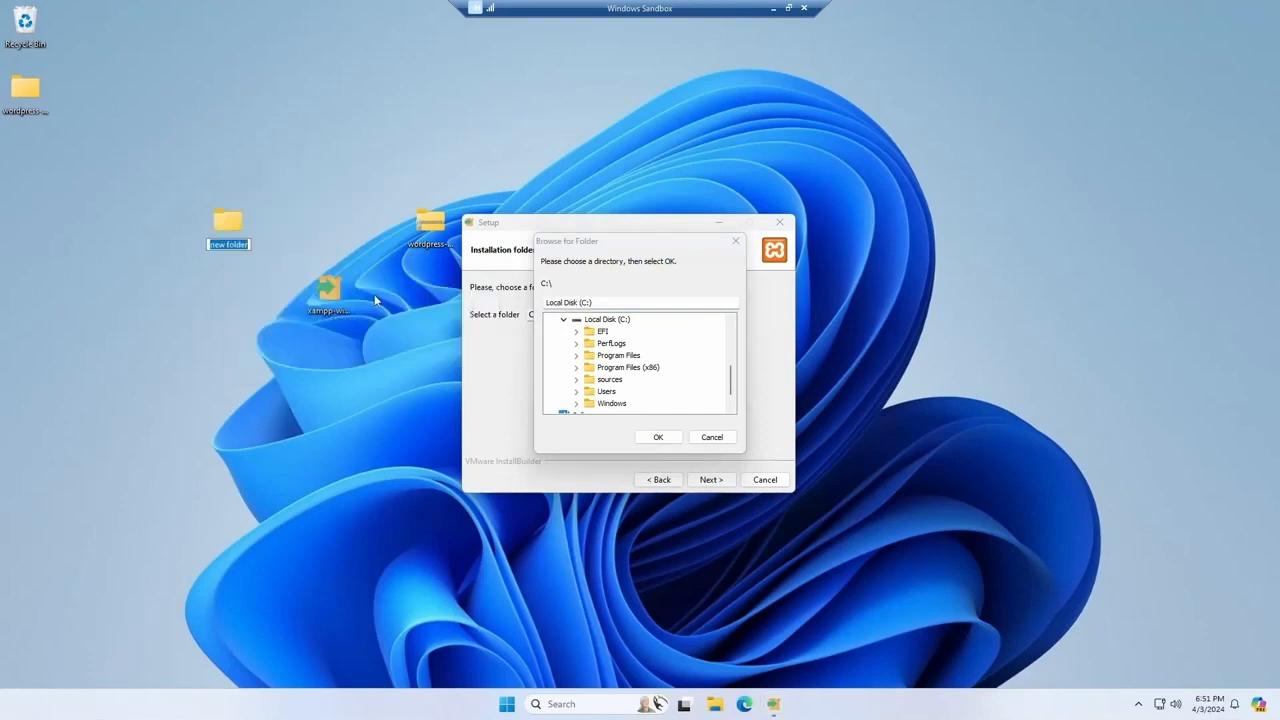
type("PHP")
left_click(229, 214)
scroll(576, 344, "up", 5)
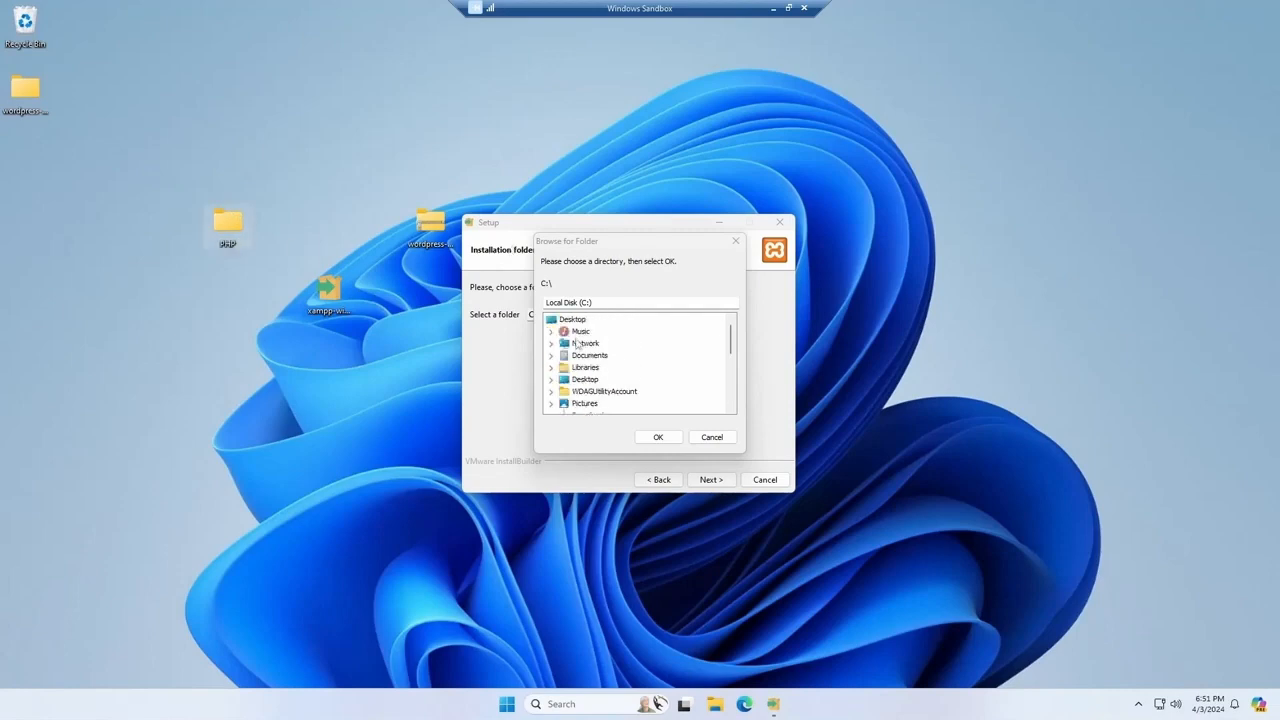
left_click(574, 320)
scroll(606, 341, "down", 5)
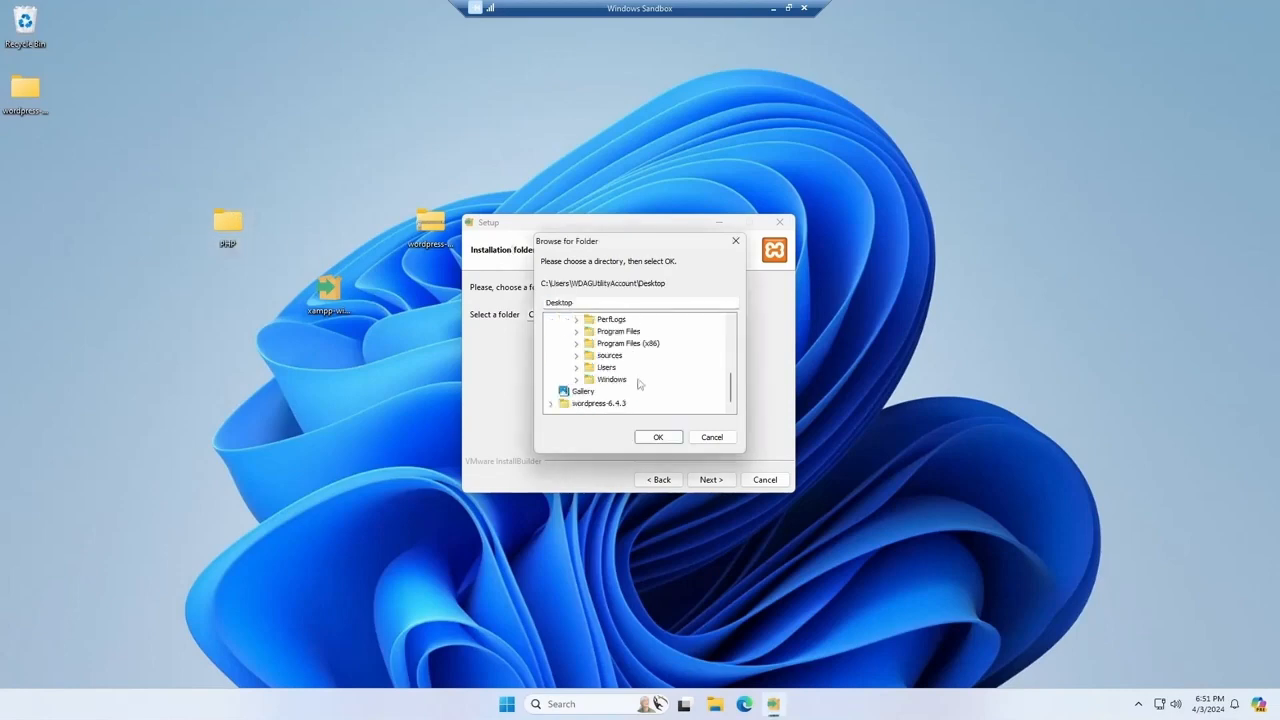
scroll(588, 408, "up", 3)
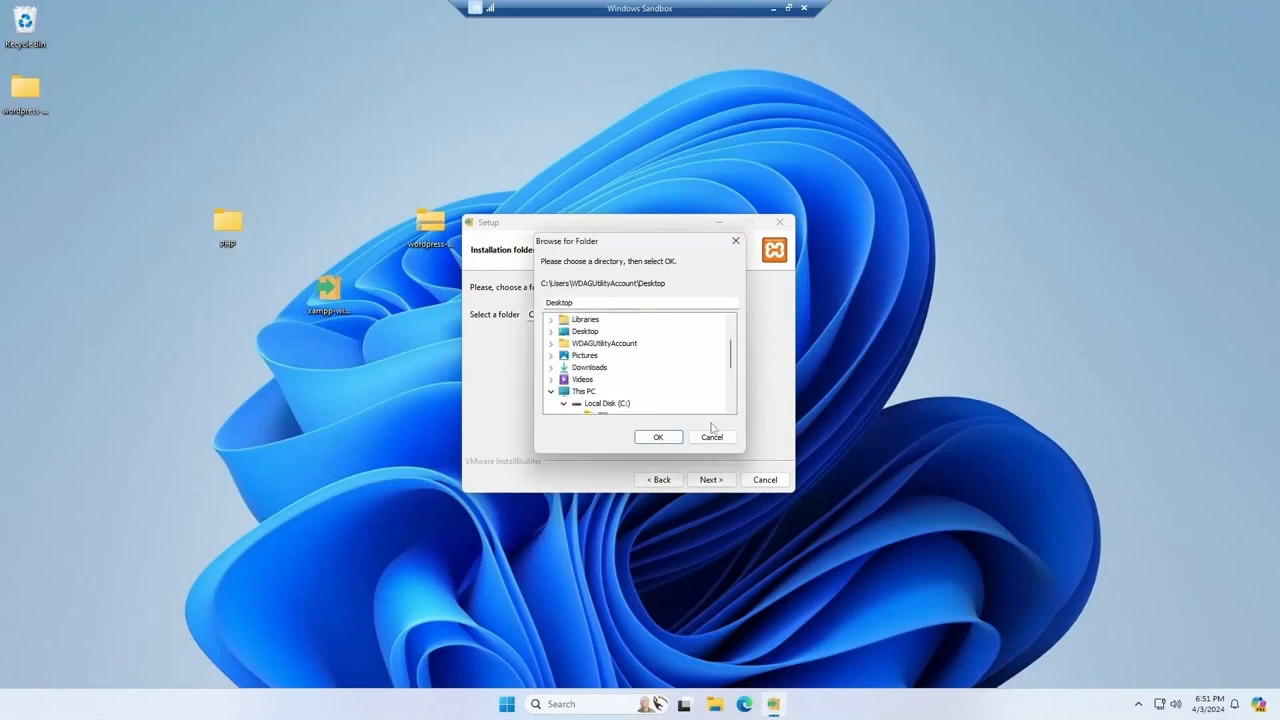
left_click(712, 438)
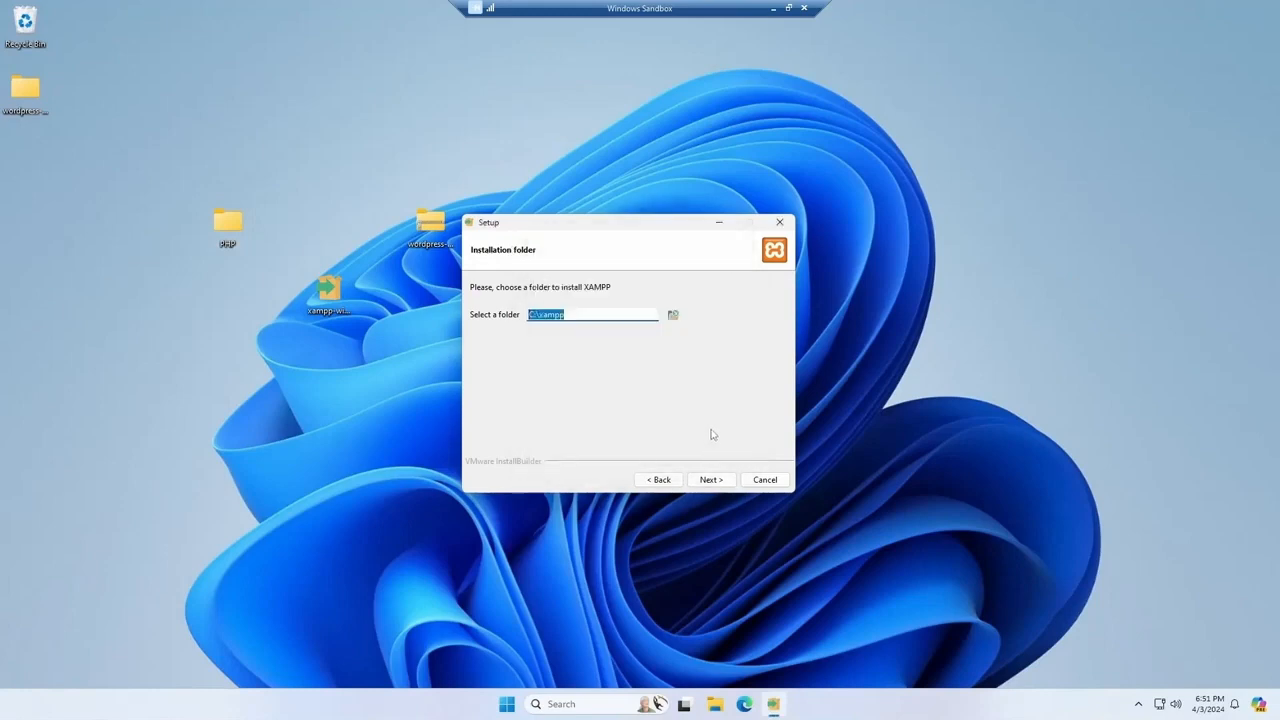
Set the desktop's PHP folder as the XAMPP installation folder.
left_click(674, 316)
scroll(645, 385, "down", 2)
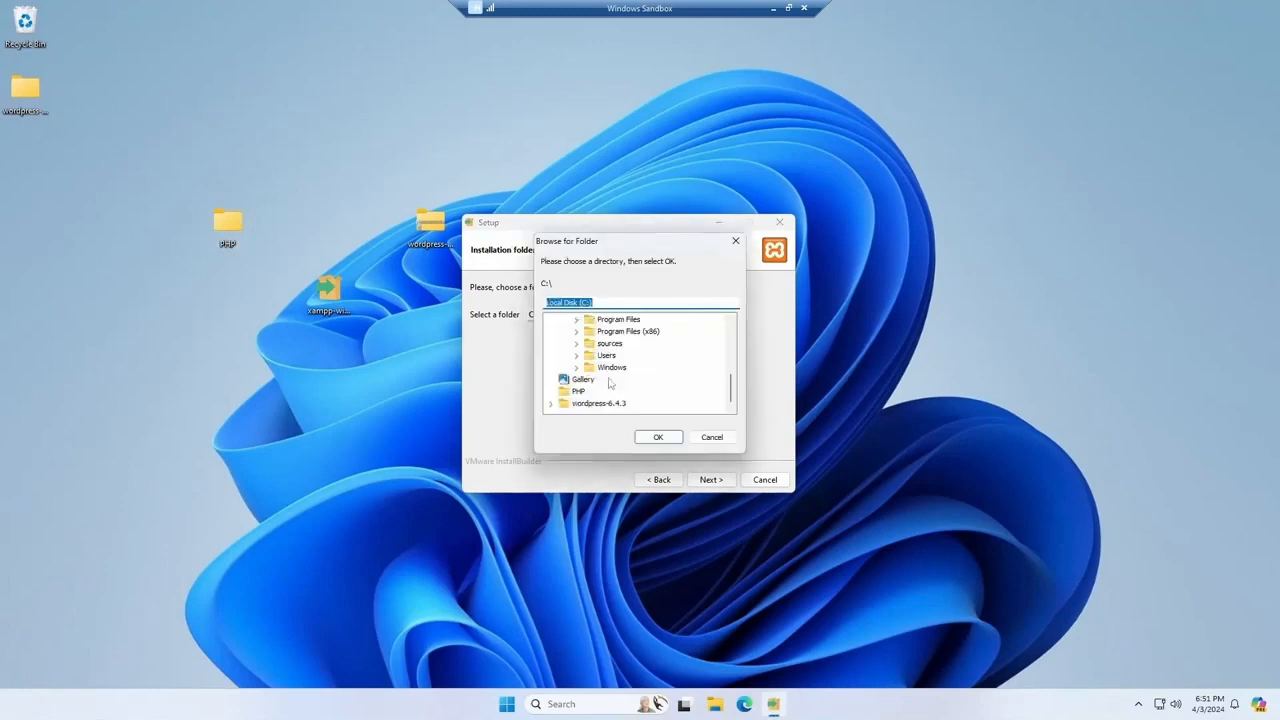
left_click(579, 391)
left_click(658, 437)
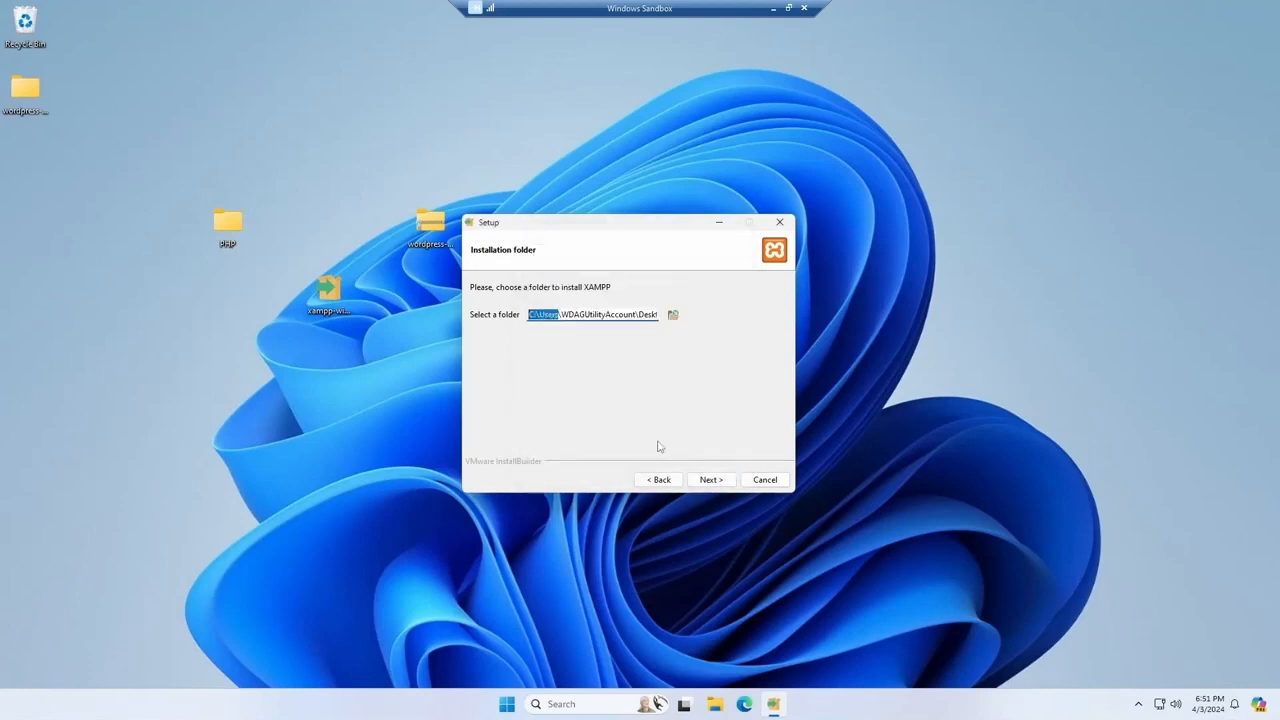
Accept the installation folder, keep English as the control panel language and install XAMPP.
left_click(703, 480)
left_click(707, 480)
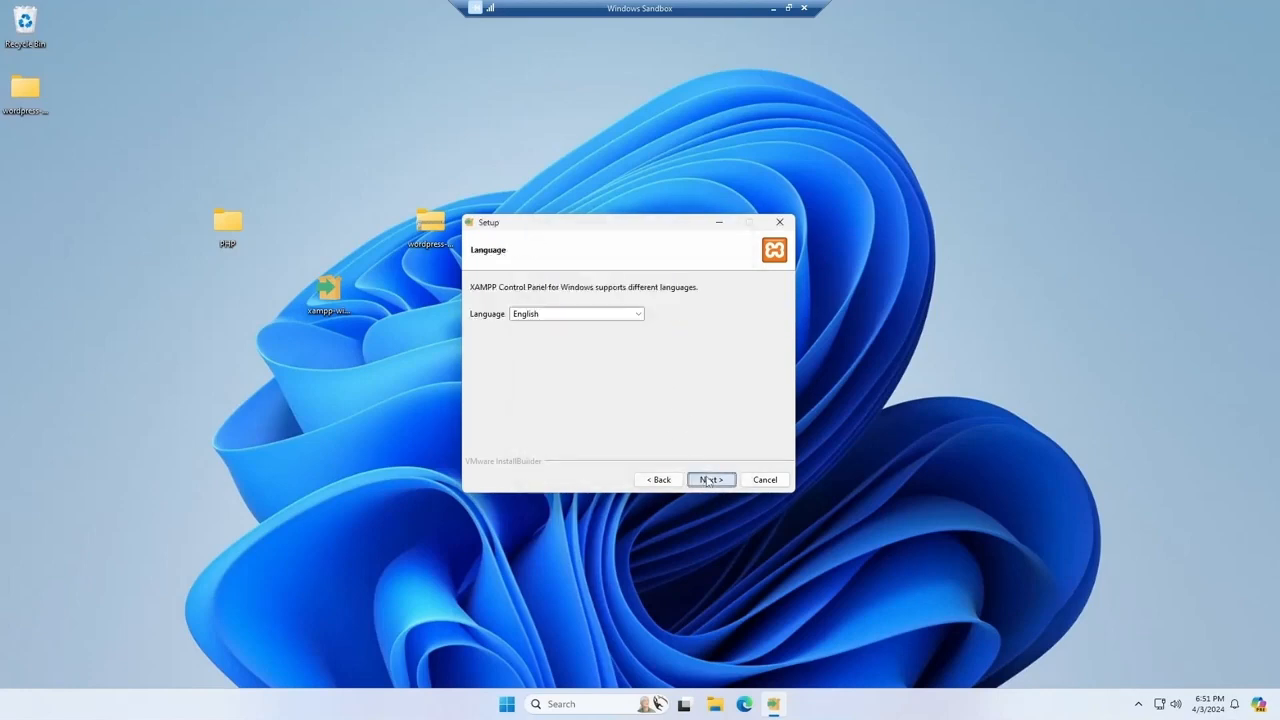
left_click(710, 480)
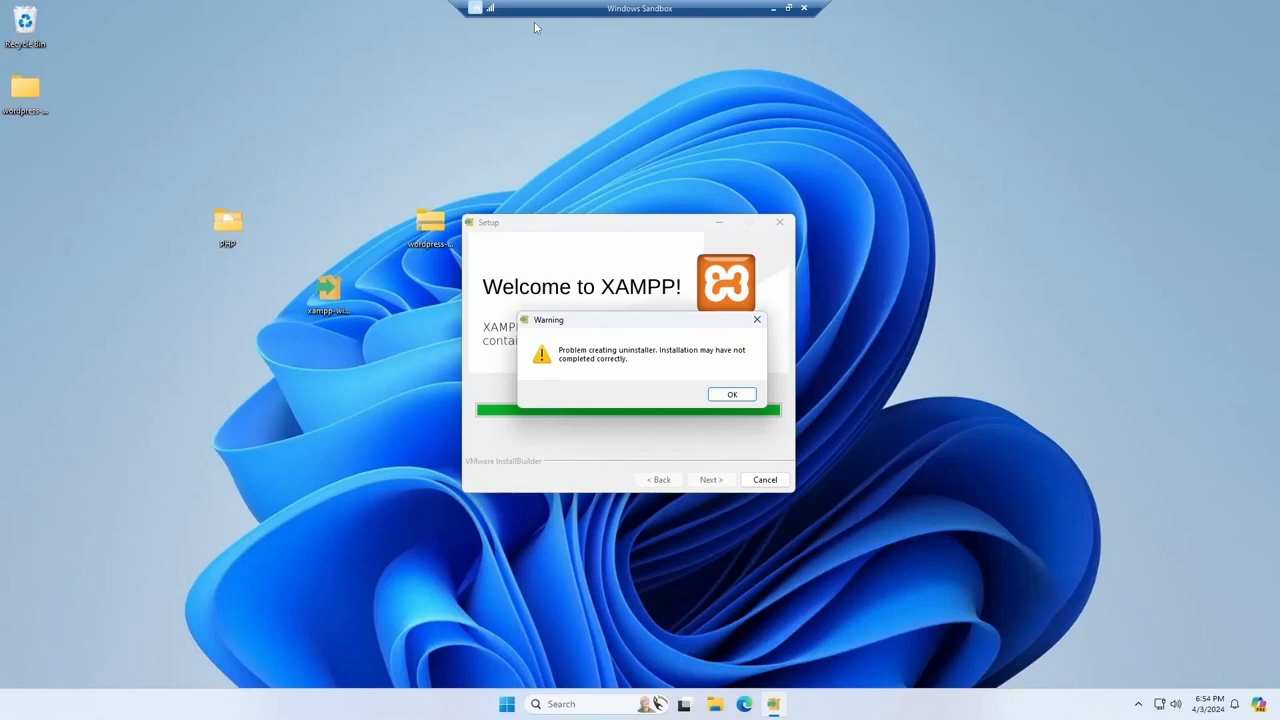
Dismiss the uninstaller warning, finish the setup with the XAMPP Control Panel starting, and move its window towards the screen centre.
left_click(732, 394)
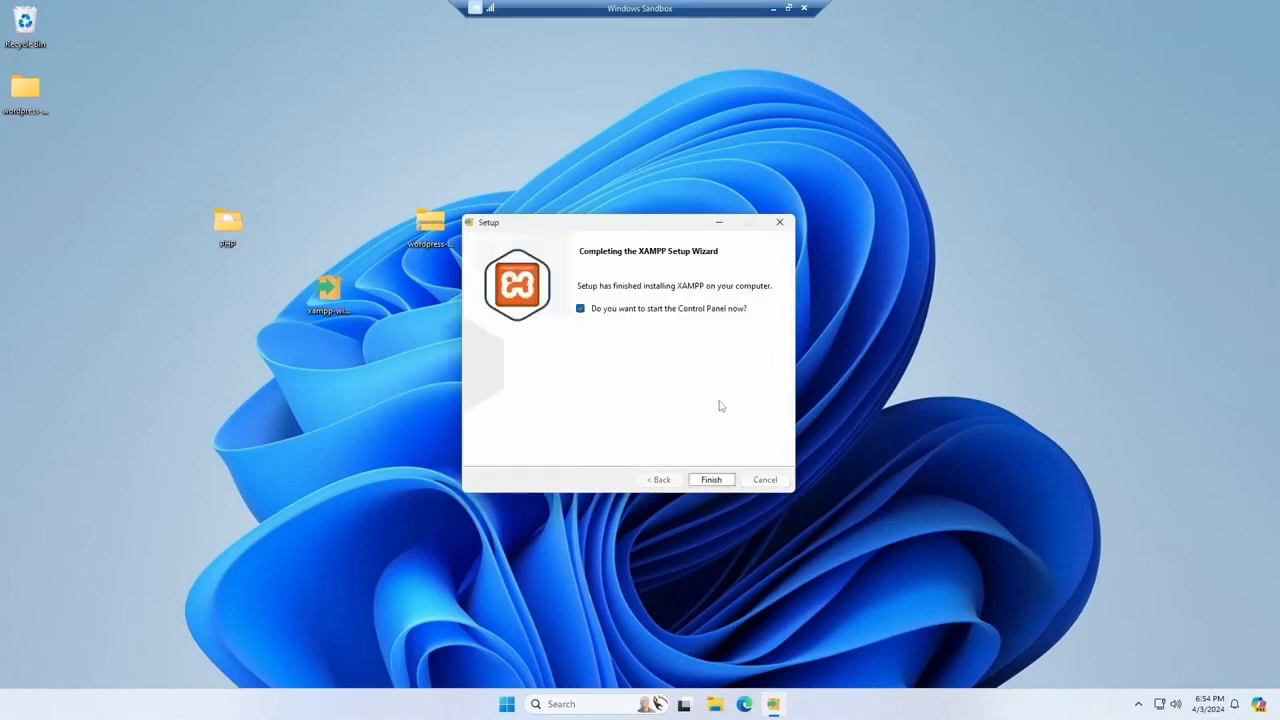
left_click(706, 481)
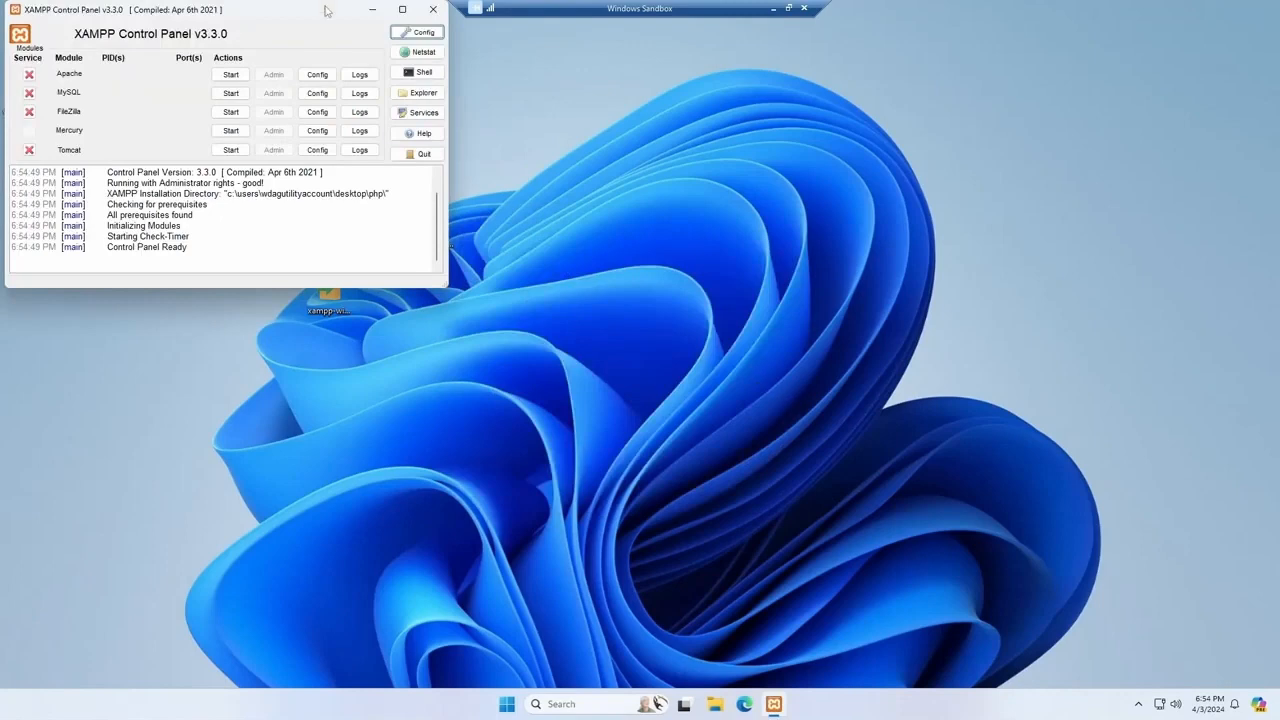
left_click_drag(281, 13, 663, 265)
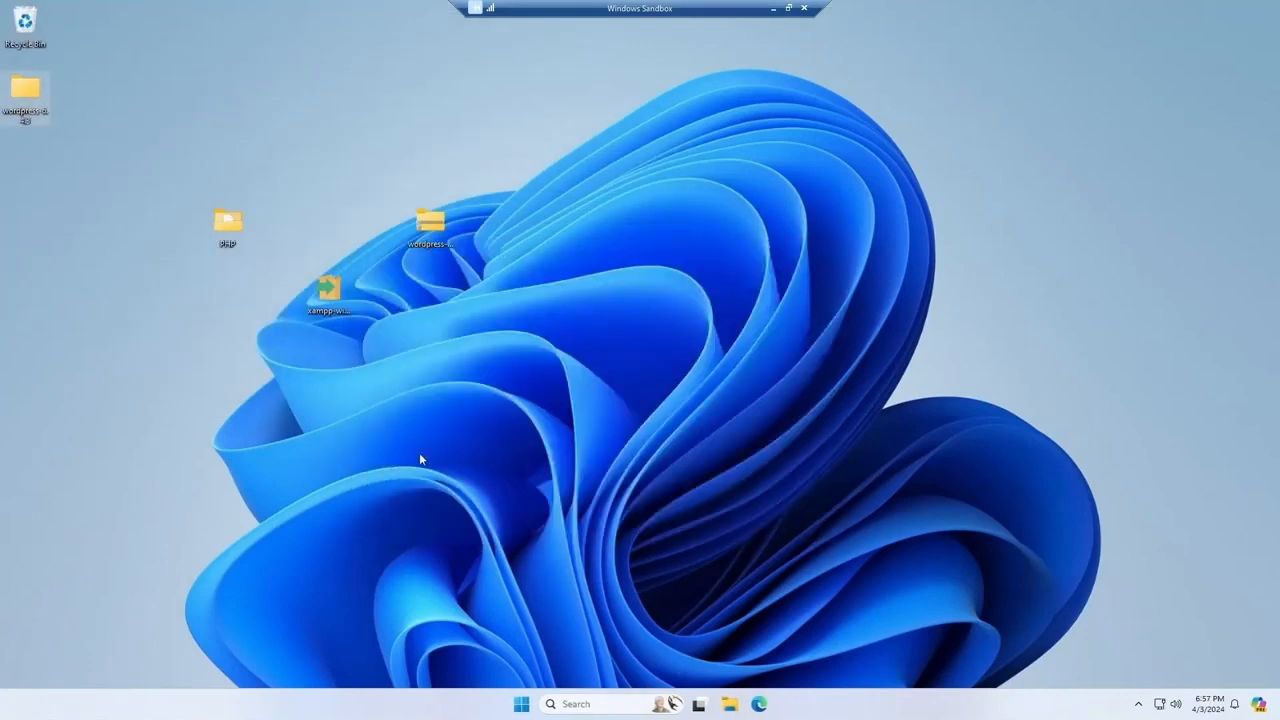
Open the extracted wordpress-6.4.3 folder on the desktop and cut the wordpress folder inside it.
left_click(420, 465)
double_click(39, 92)
left_click(419, 263)
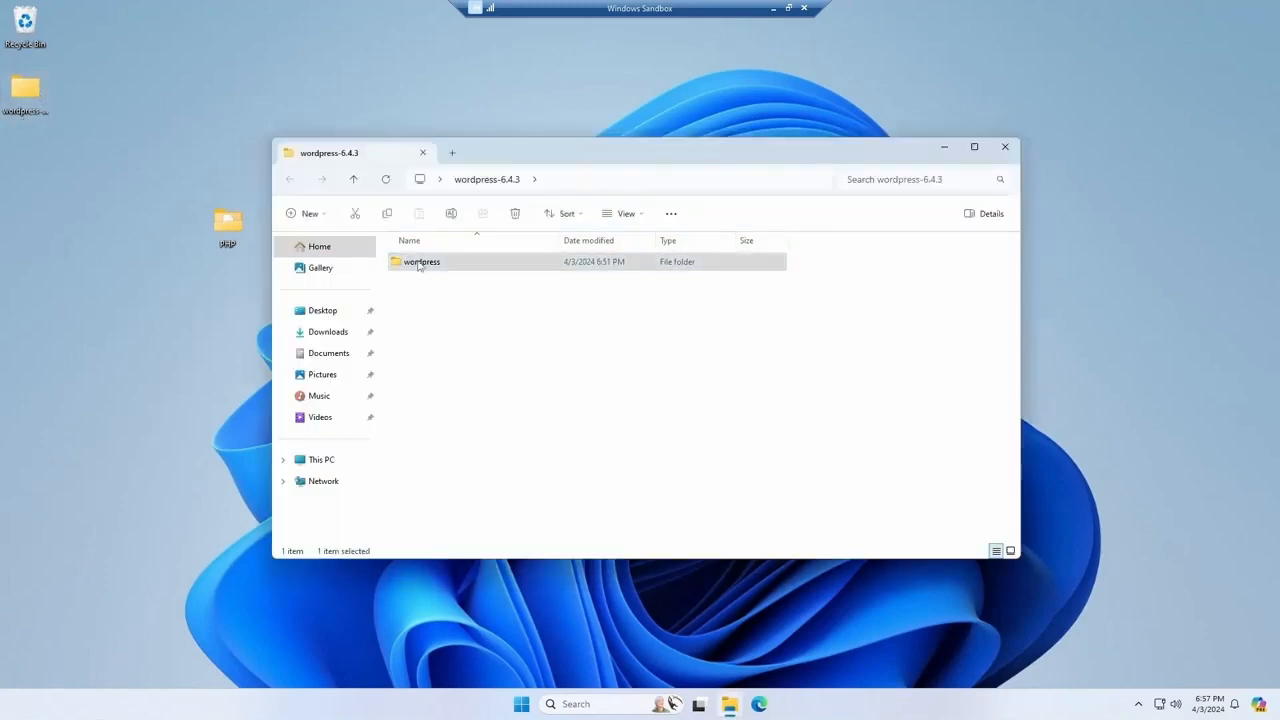
right_click(419, 265)
key("Escape")
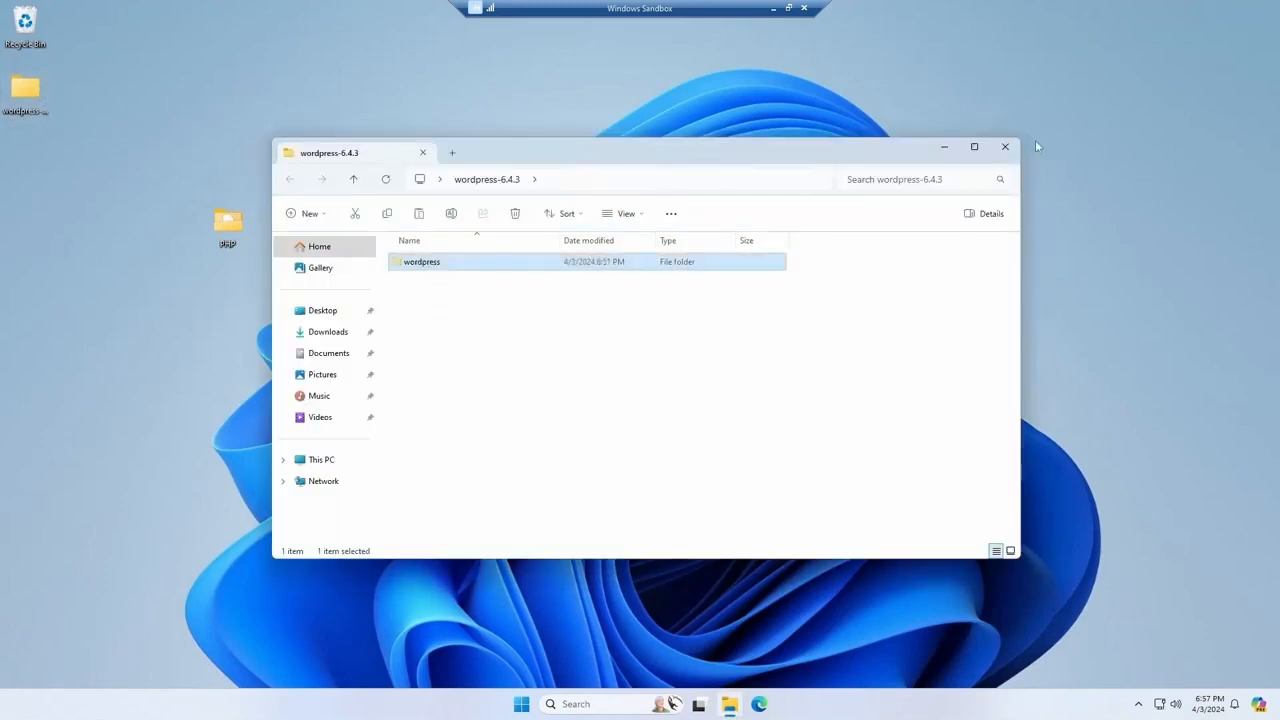
Paste the cut wordpress folder into the htdocs folder inside the desktop's PHP folder.
left_click(1005, 147)
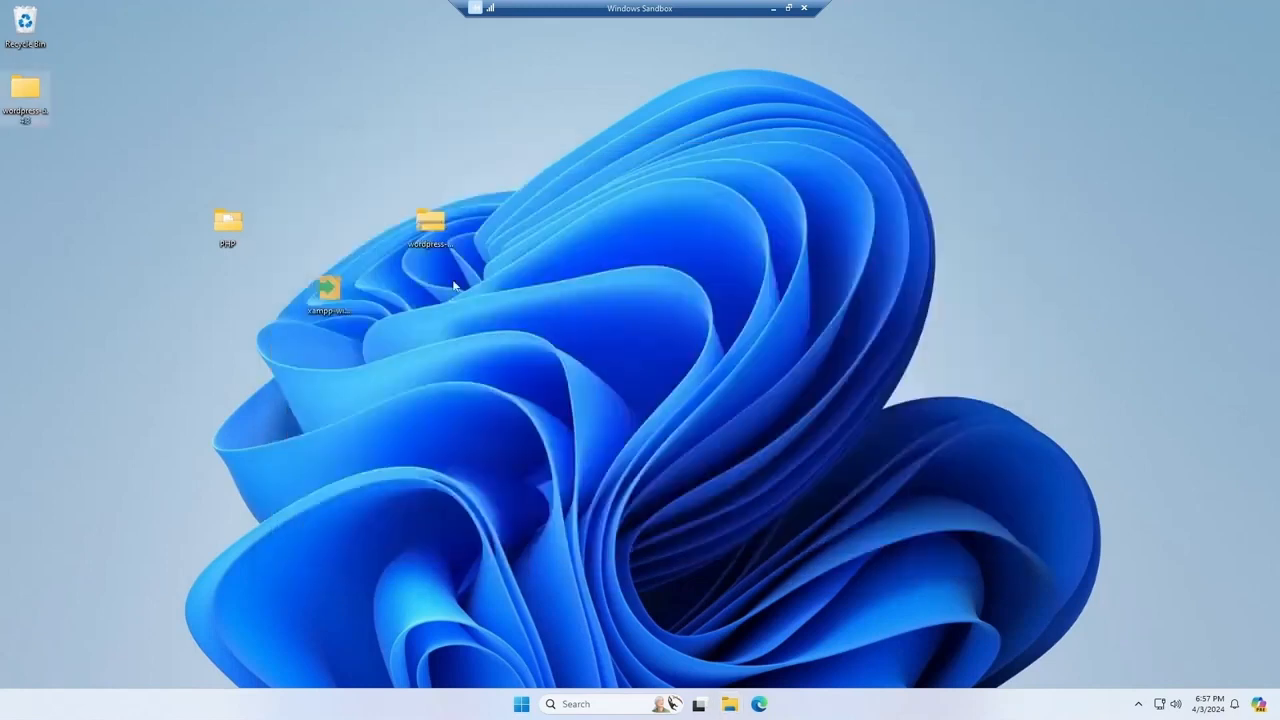
double_click(216, 220)
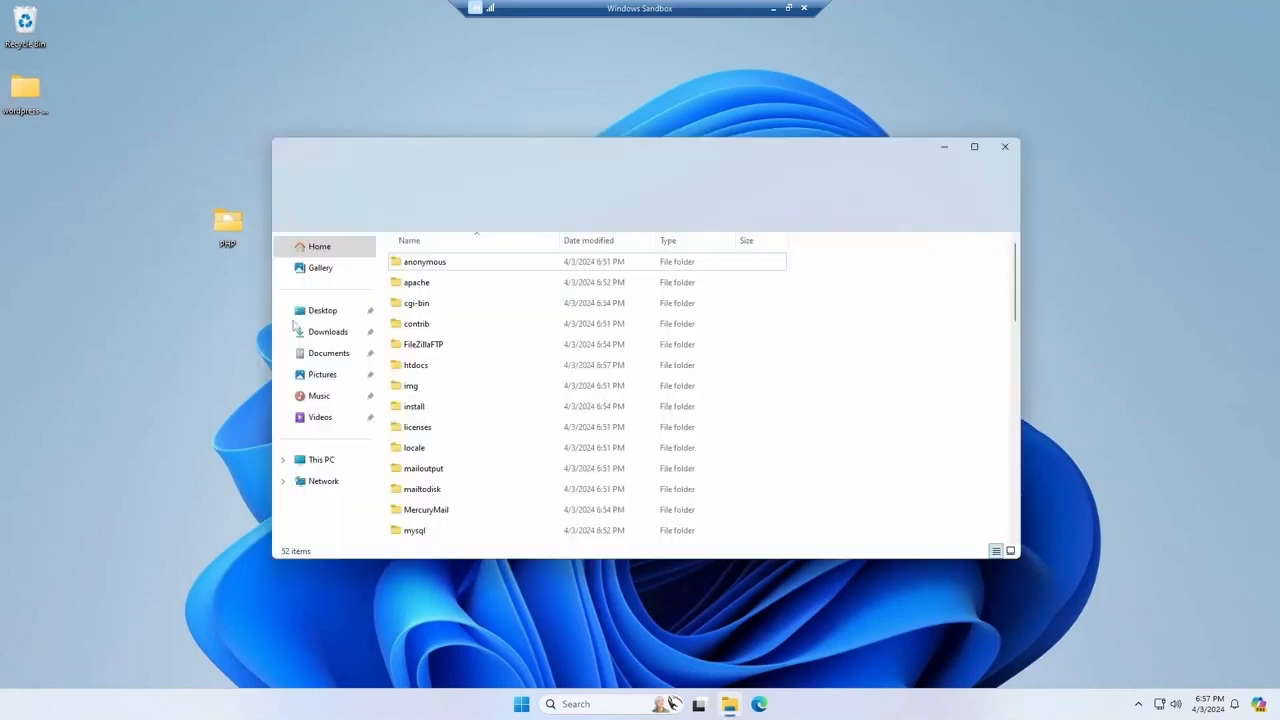
left_click(427, 367)
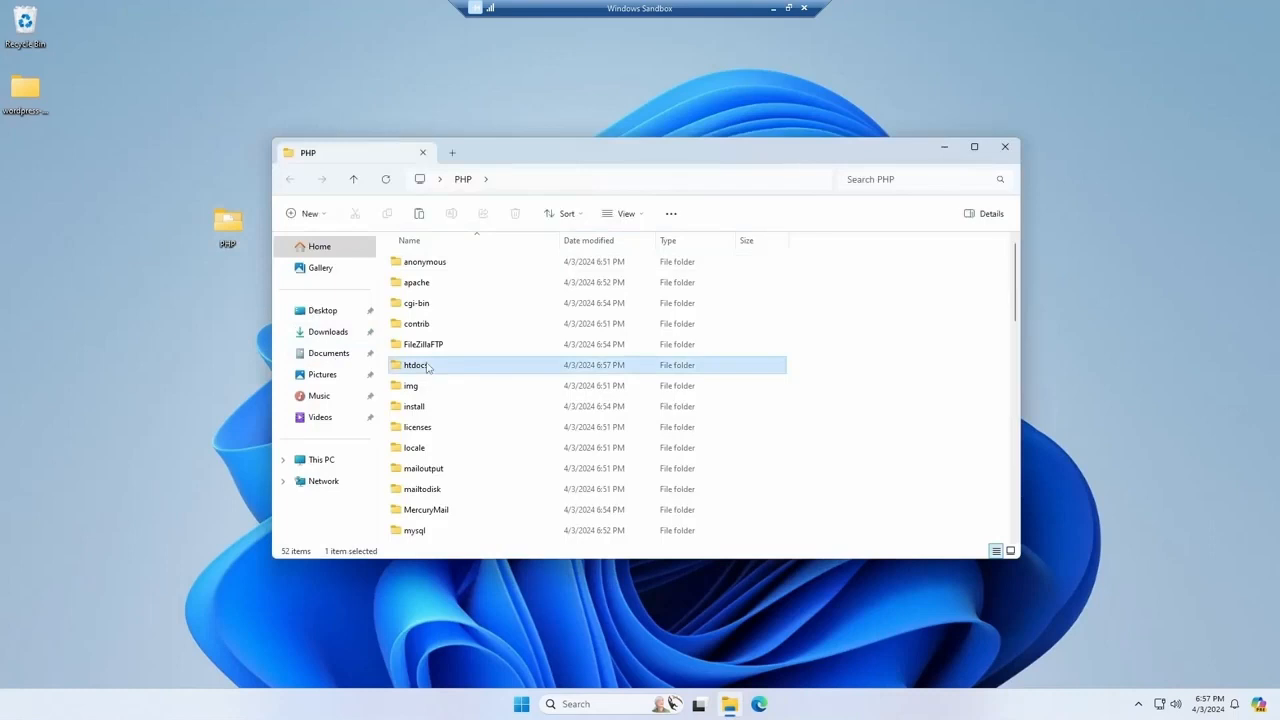
double_click(427, 367)
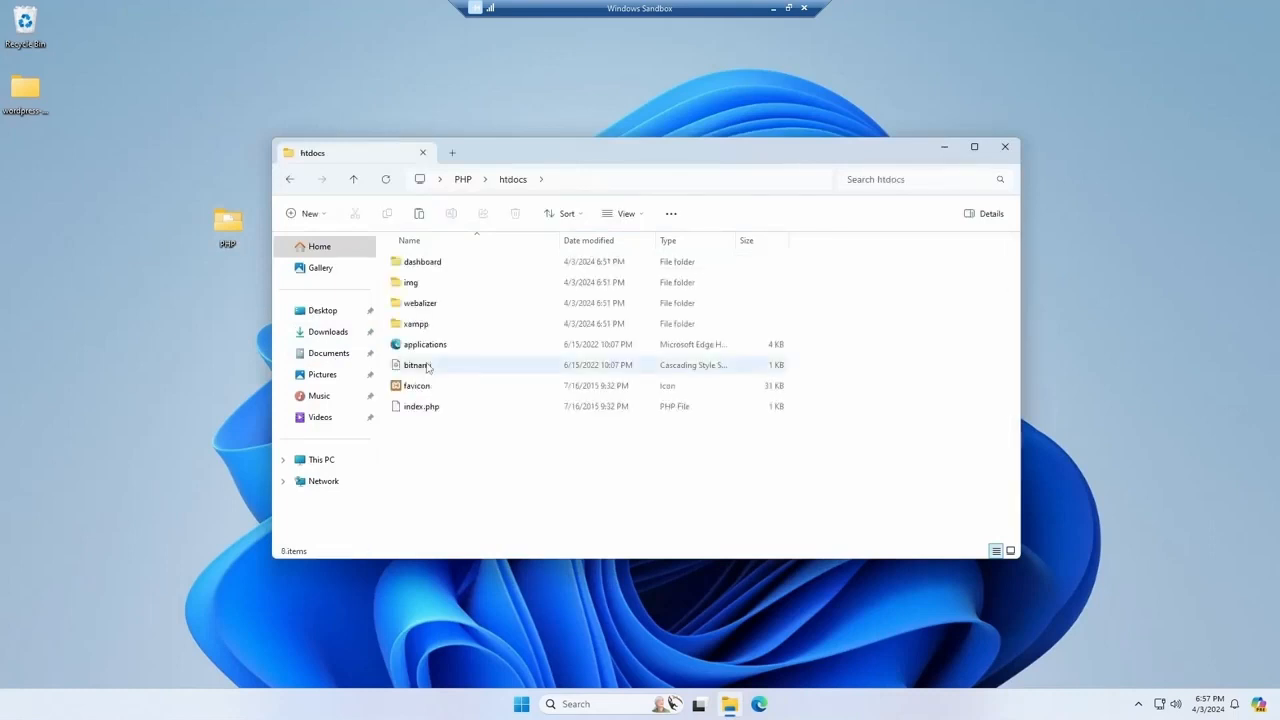
right_click(431, 440)
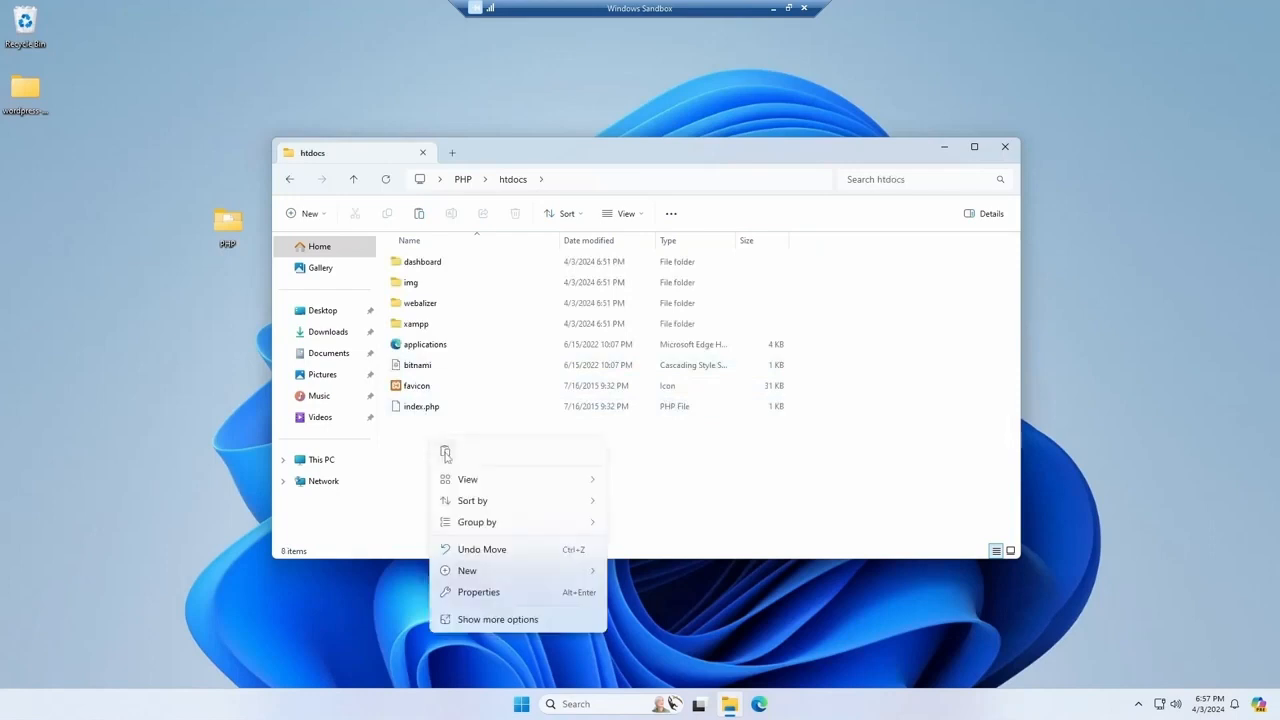
left_click(444, 451)
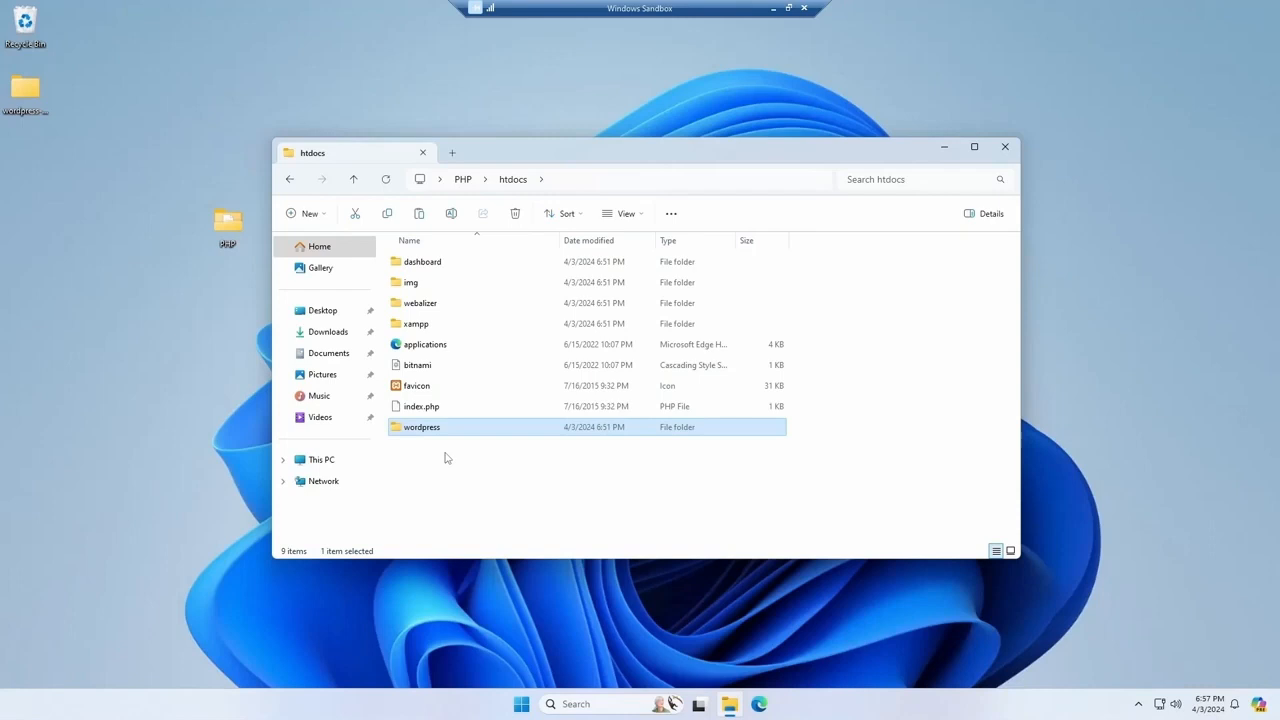
Open the XAMPP Control Panel, start the Apache and MySQL modules, and minimize its window.
left_click(729, 704)
left_click(576, 704)
type("xa")
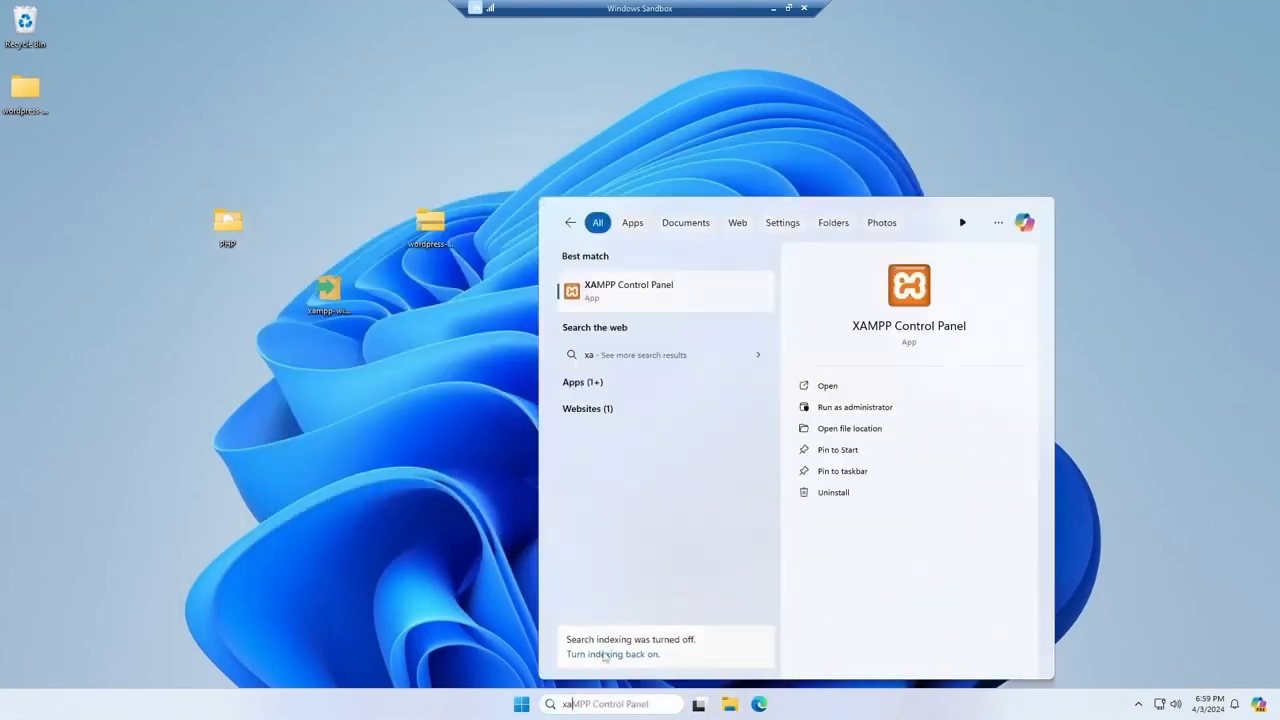
key("Return")
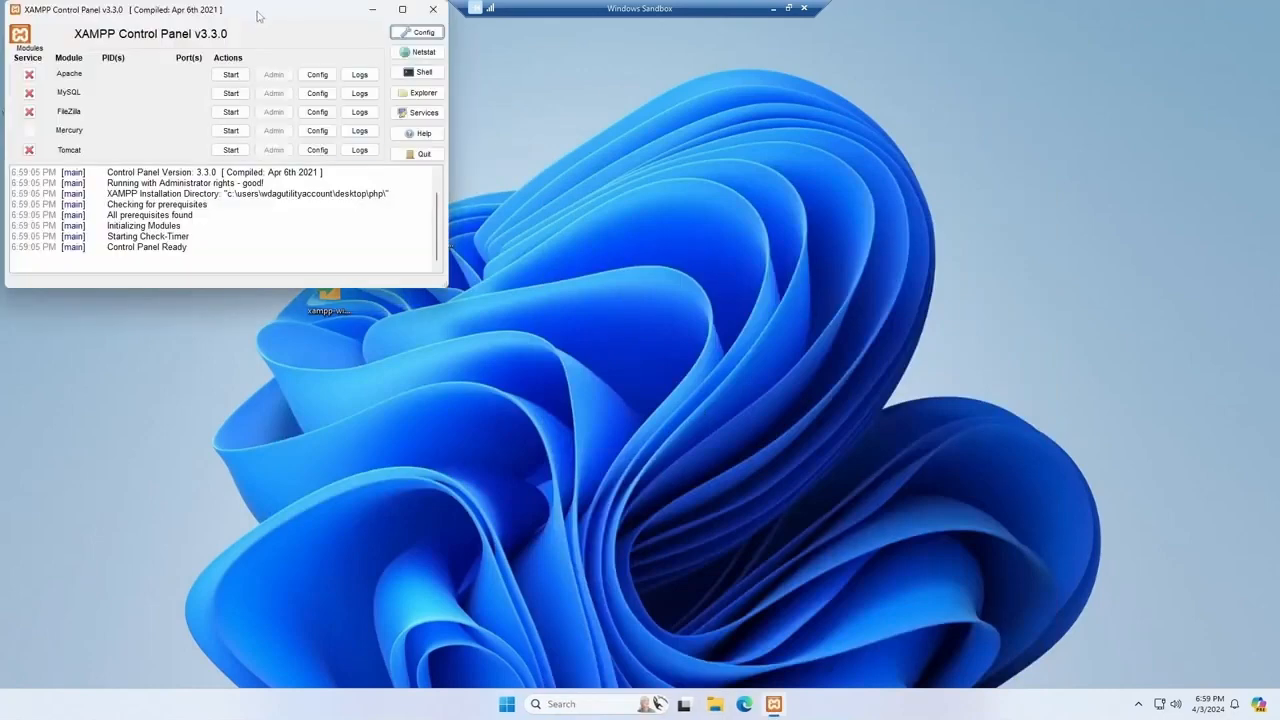
left_click_drag(258, 15, 690, 287)
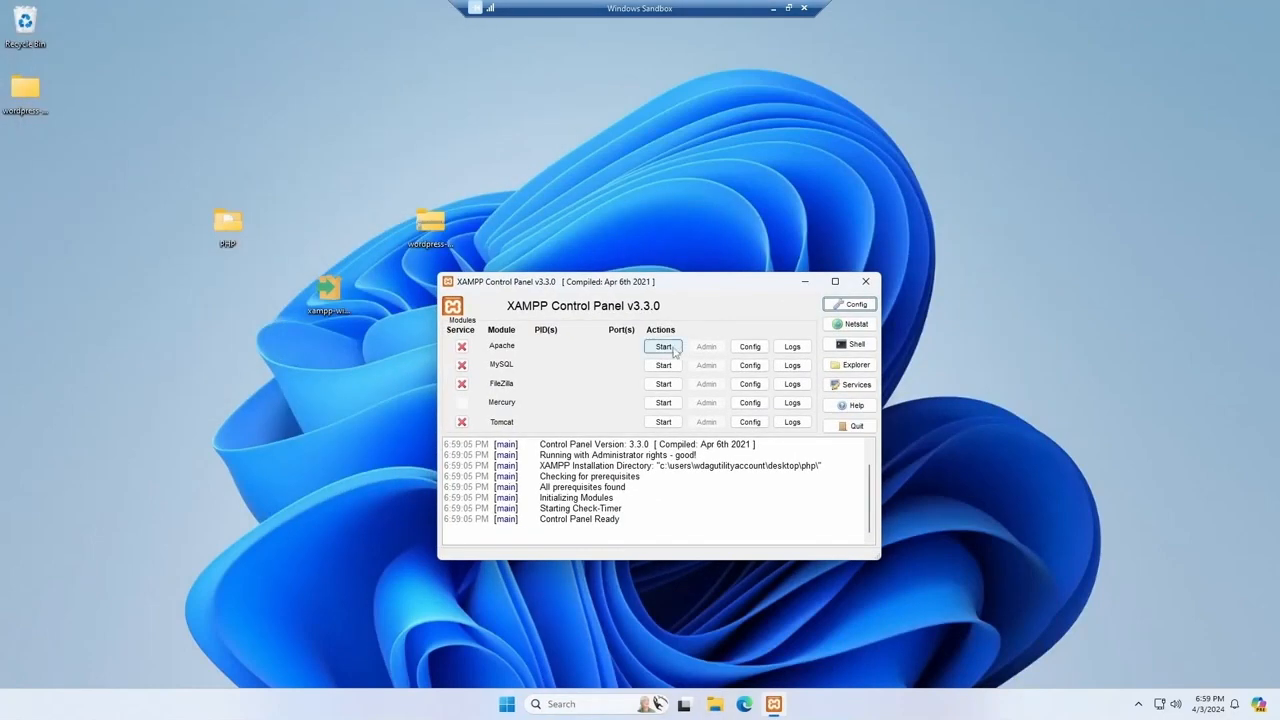
left_click(664, 347)
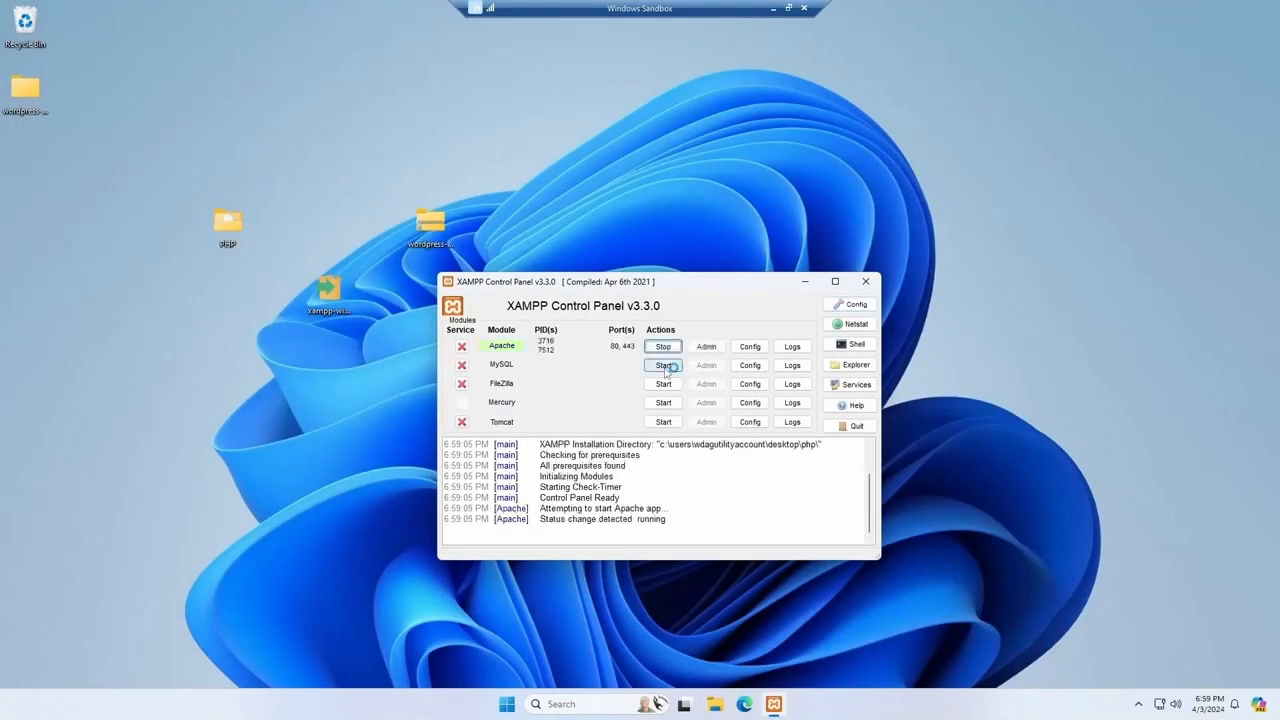
left_click(664, 365)
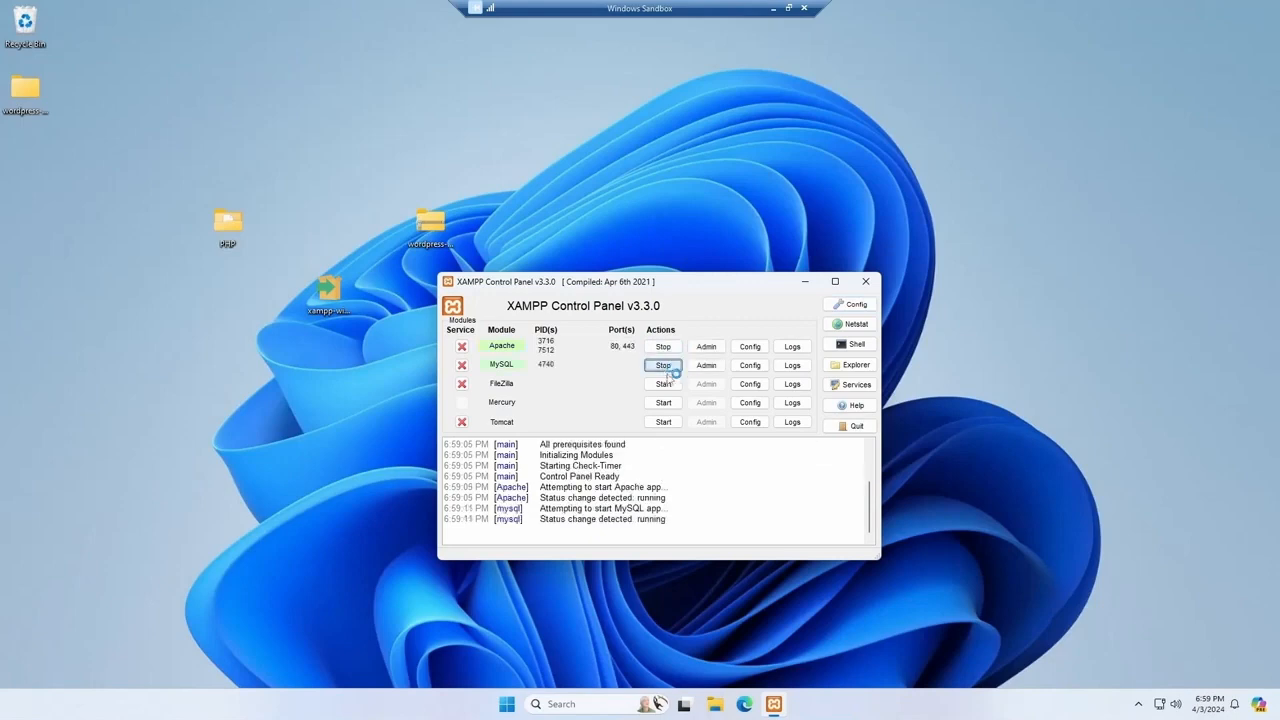
left_click(807, 283)
Switch to Microsoft Edge and open localhost/phpmyadmin.
type("loca")
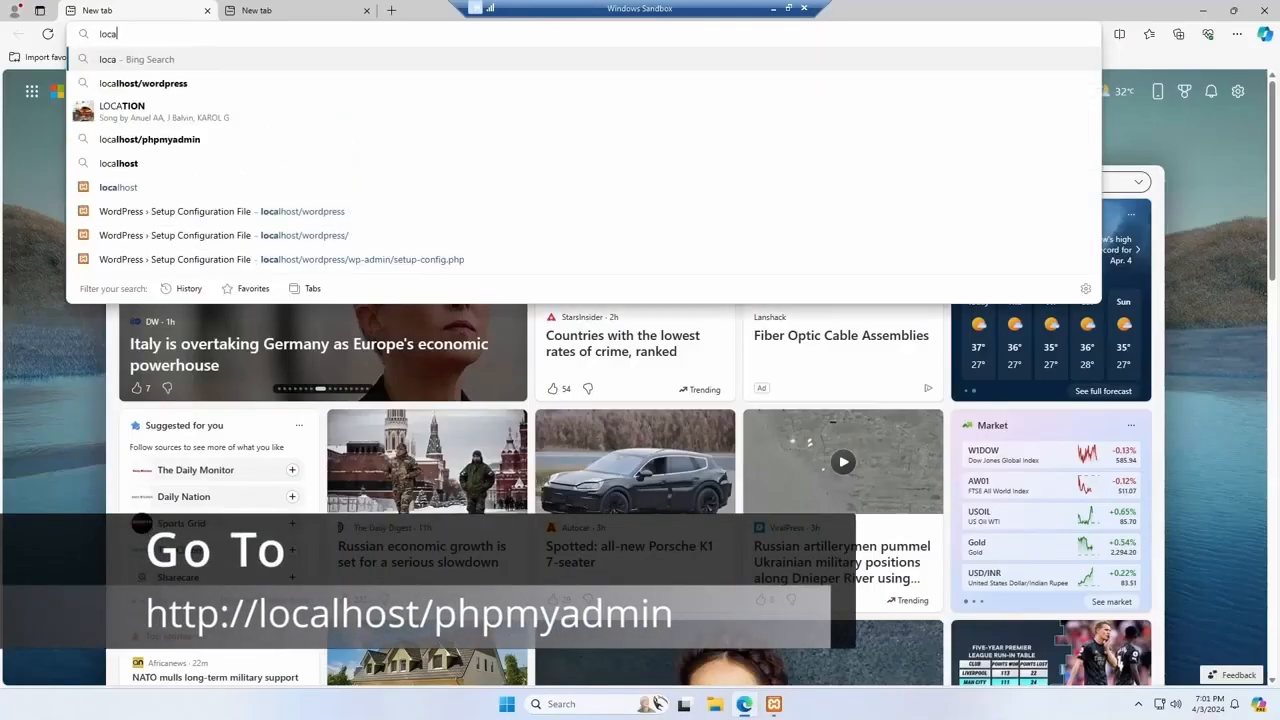
type("al")
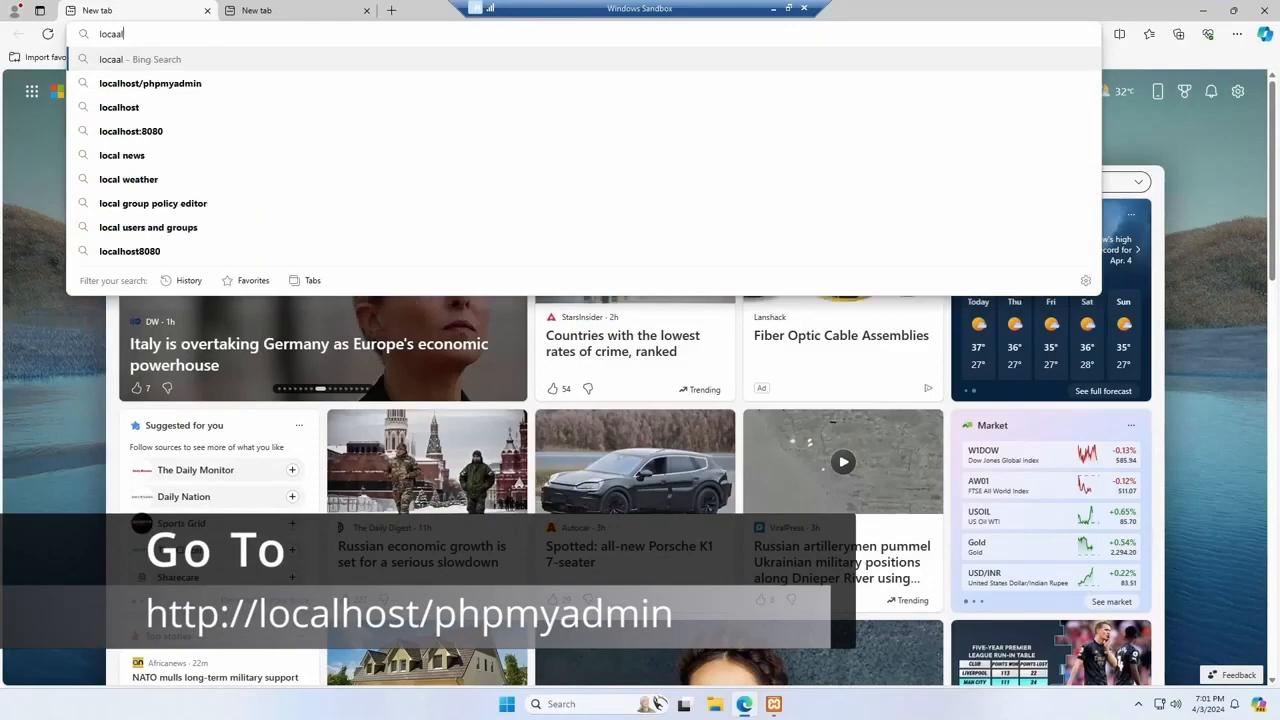
left_click(150, 83)
left_click(240, 40)
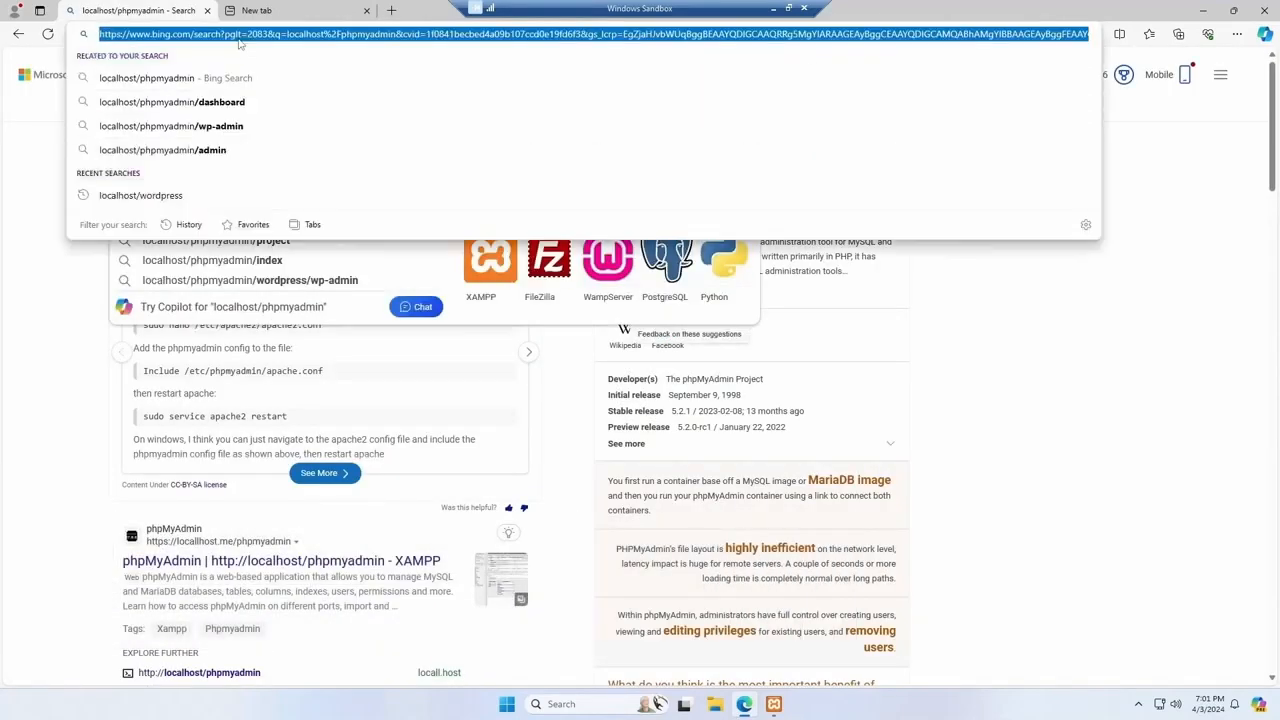
type("localhost/phpmyadmin")
key("Return")
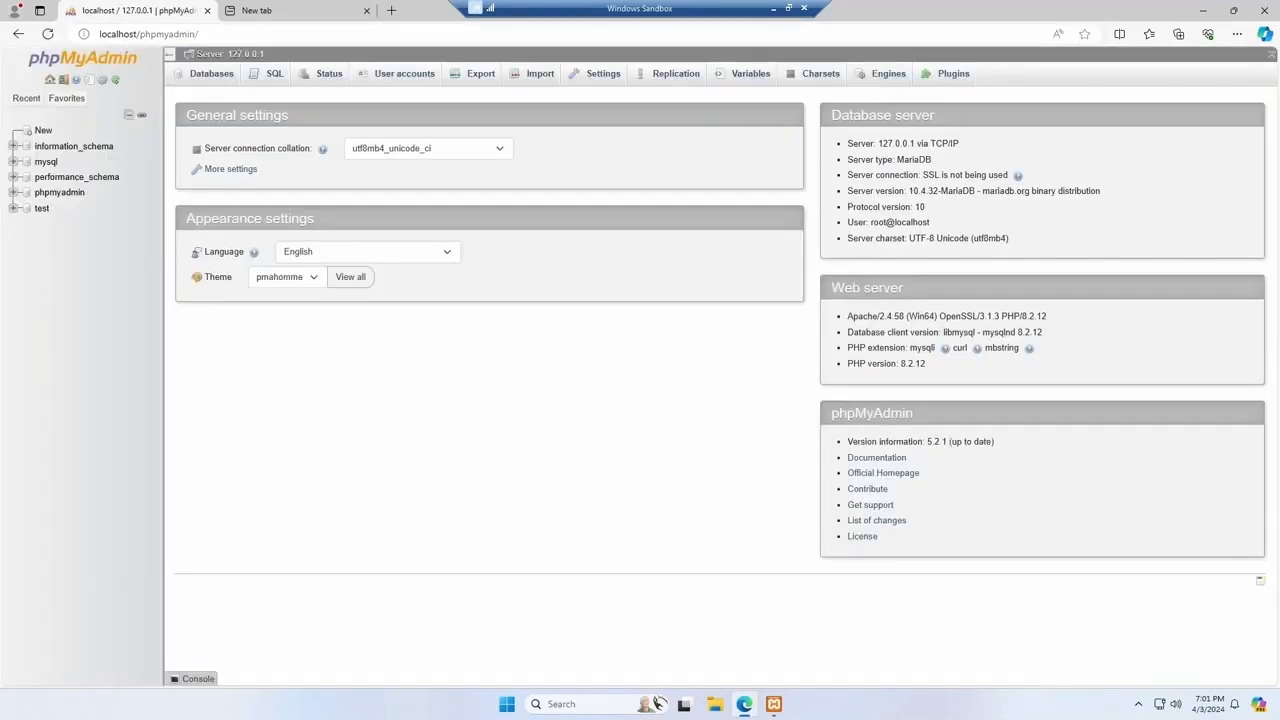
Create a new database named blog with the utf8mb4_general_ci collation.
left_click(43, 130)
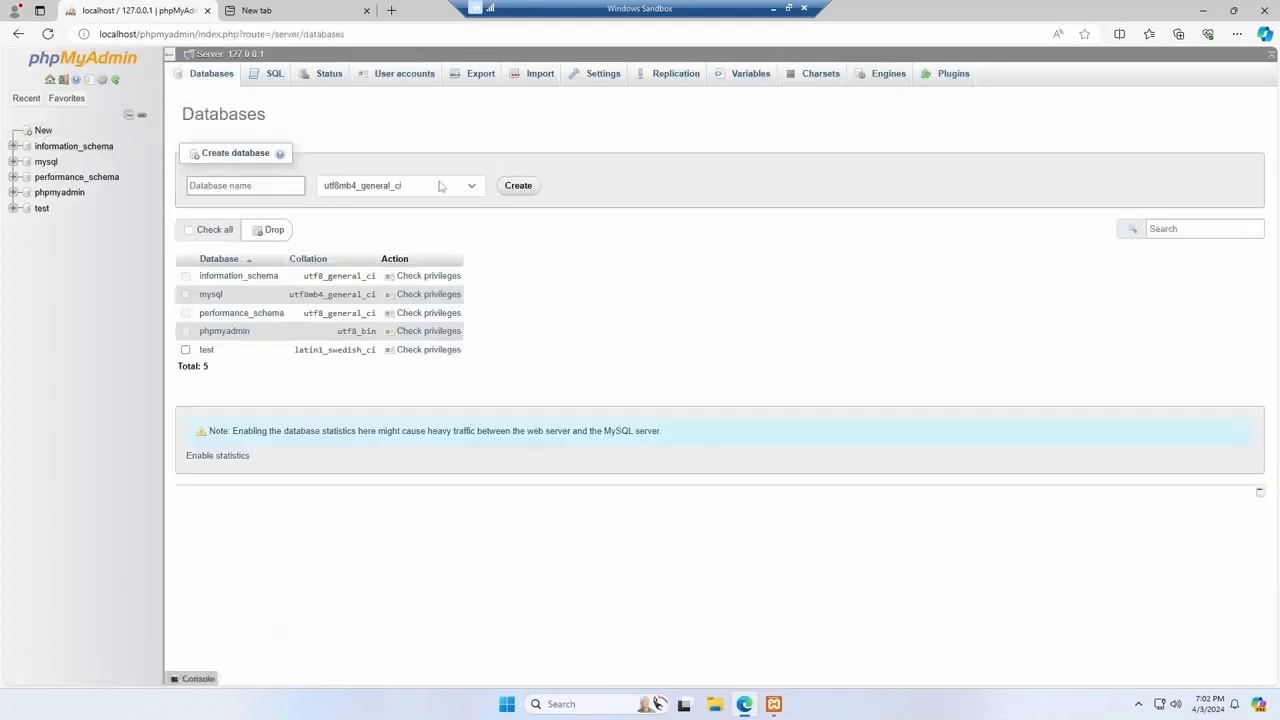
type("blog")
left_click(518, 185)
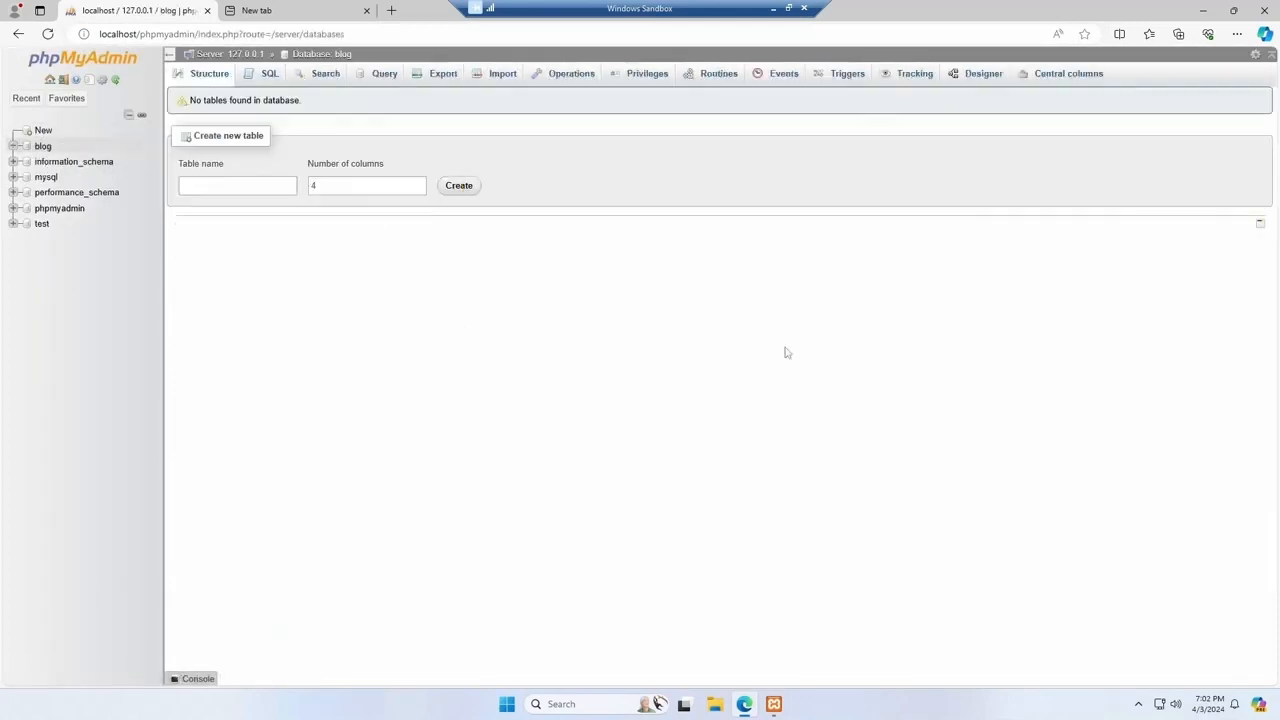
Open localhost/wordpress in the second browser tab.
mouse_move(77, 120)
left_click(290, 11)
left_click(170, 34)
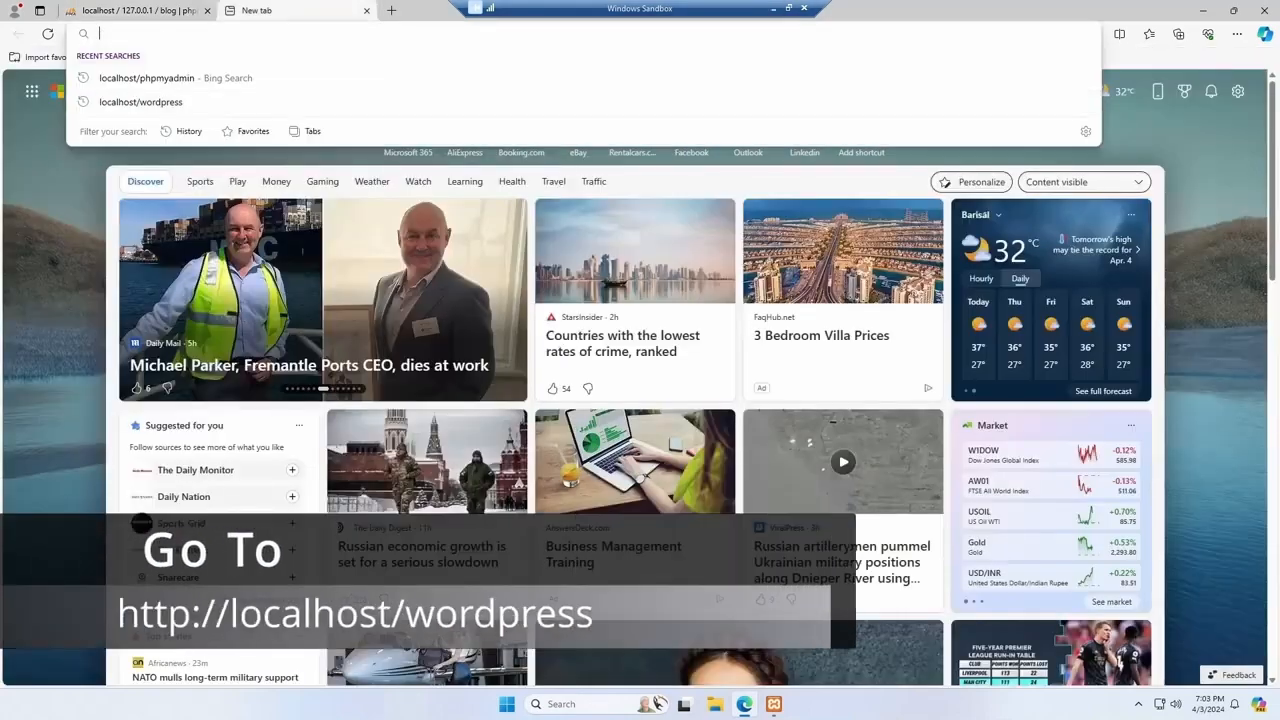
left_click(184, 107)
triple_click(193, 74)
key("ctrl+c")
left_click(230, 34)
key("ctrl+v")
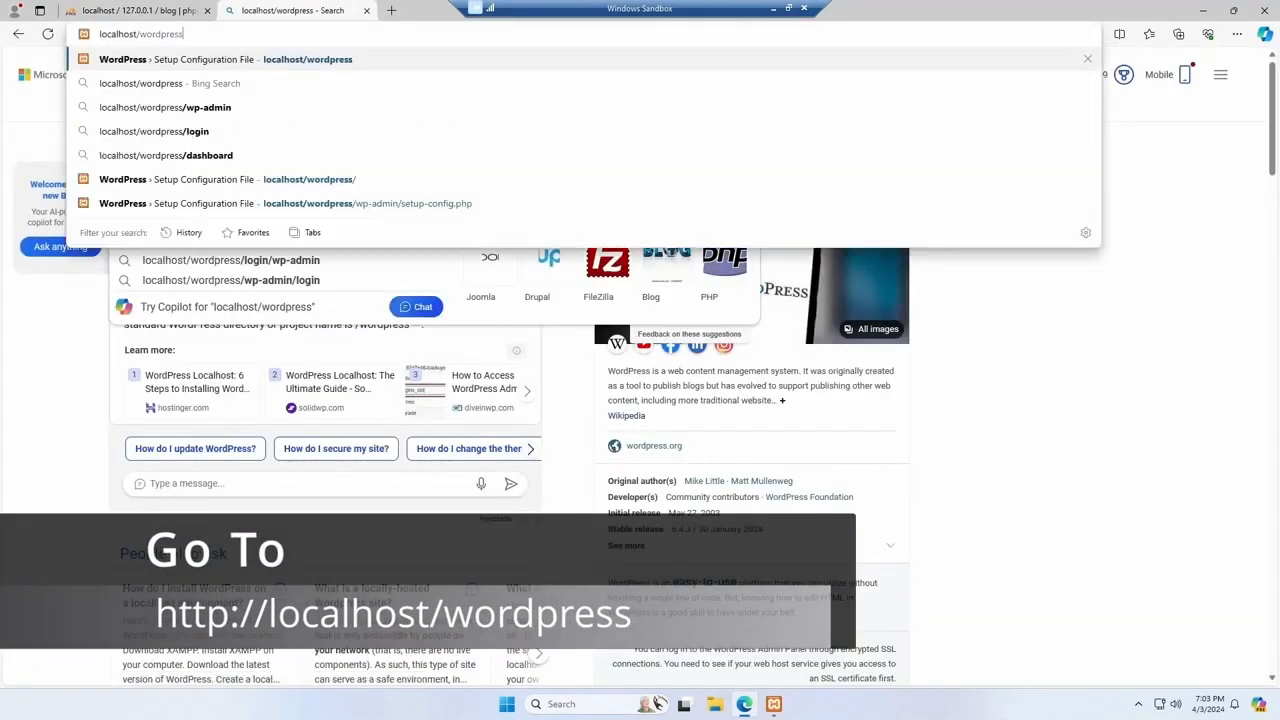
key("Return")
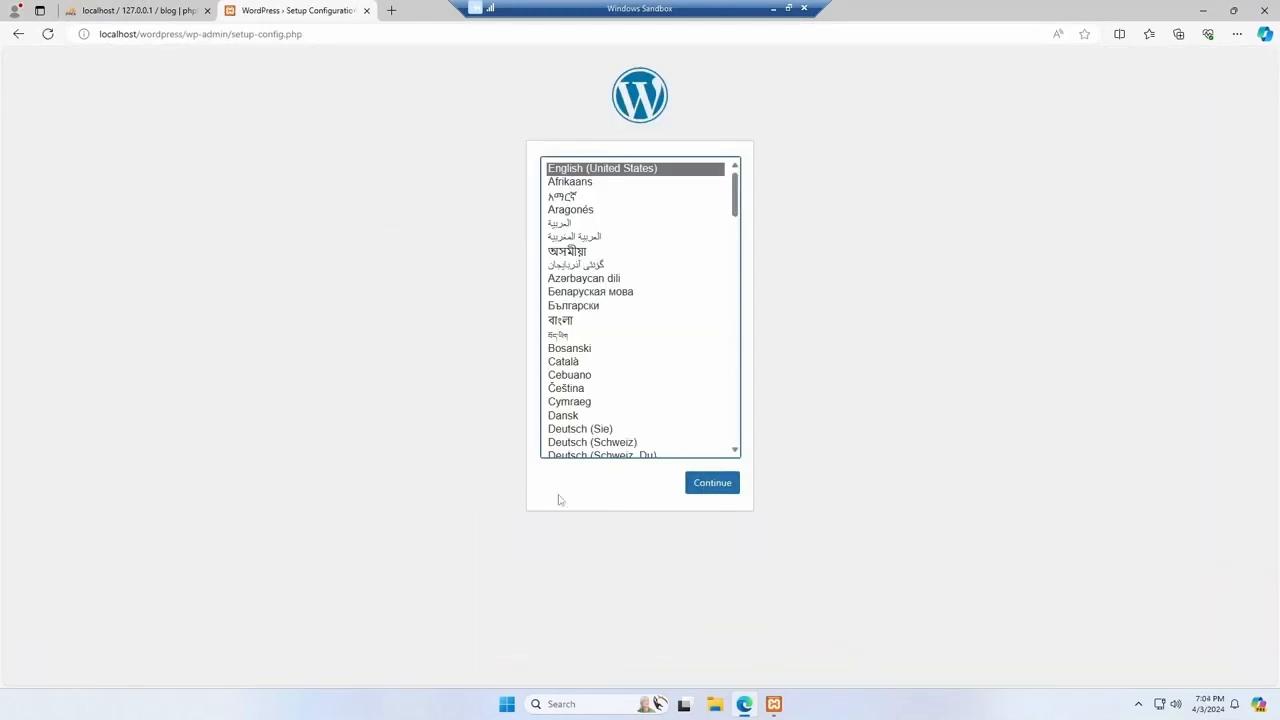
Continue the WordPress setup in English (United States) and submit database name blog and username root with an empty password.
left_click(712, 484)
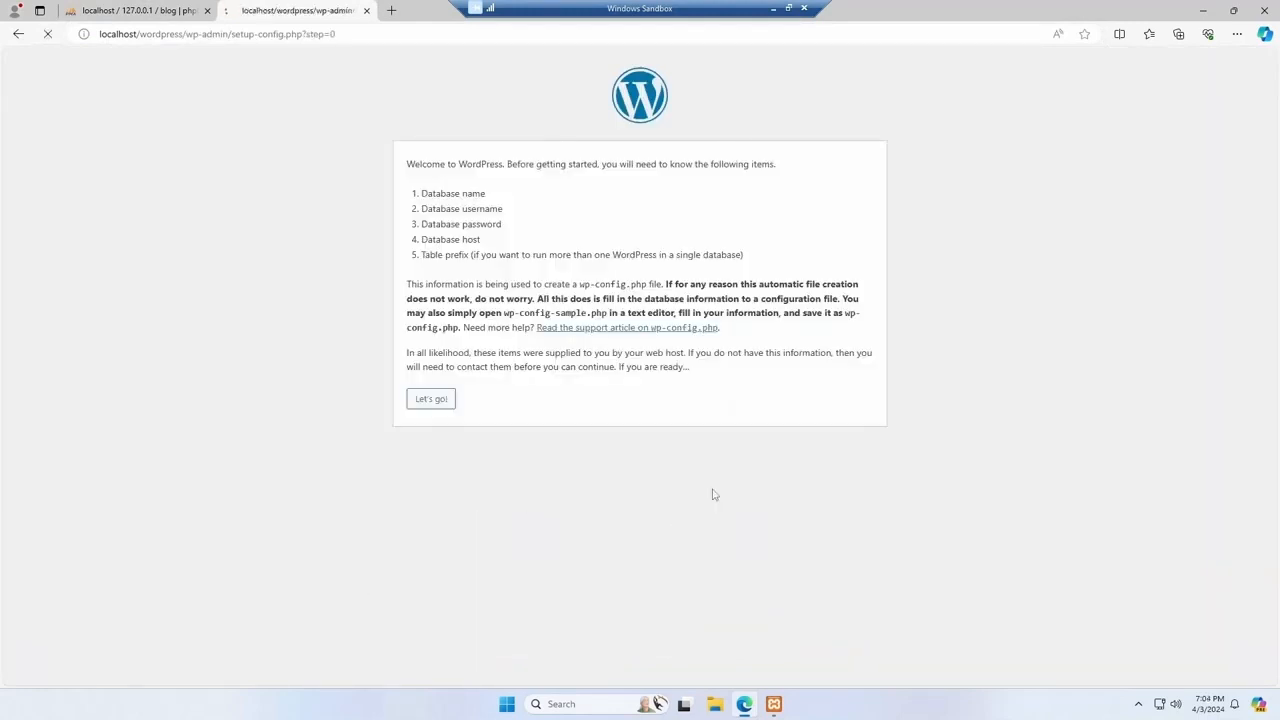
left_click(431, 399)
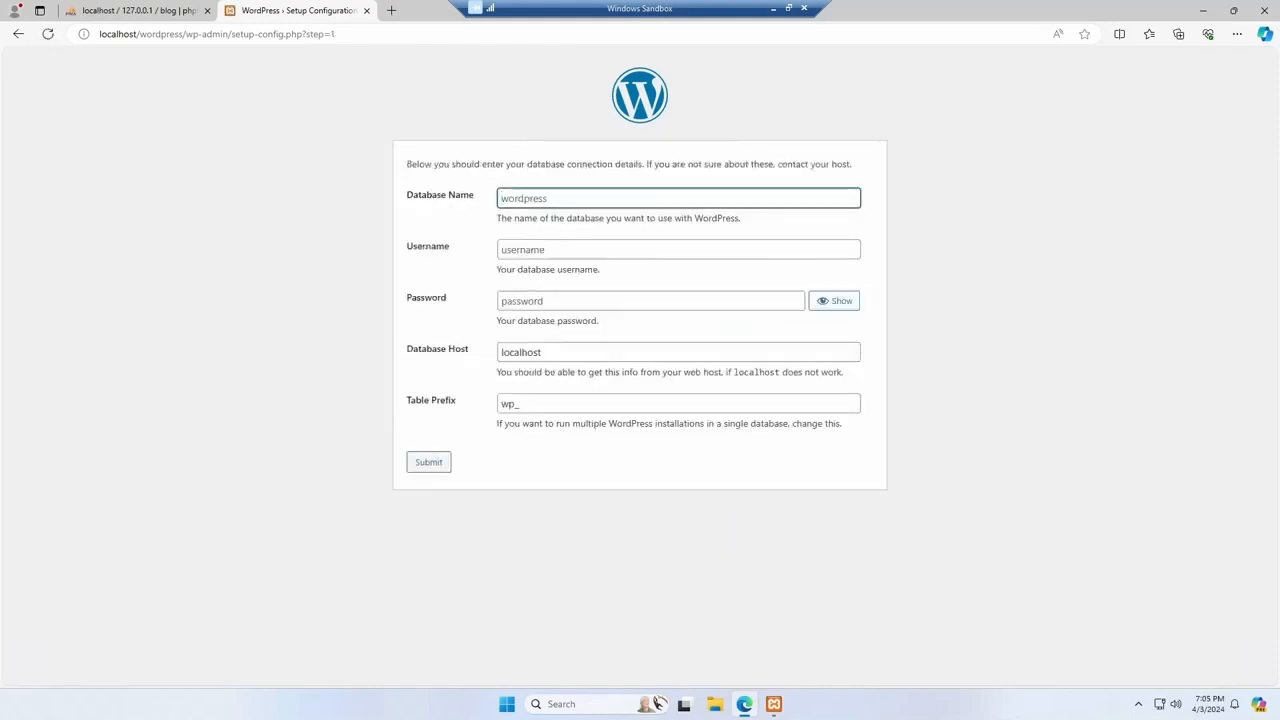
type("blog")
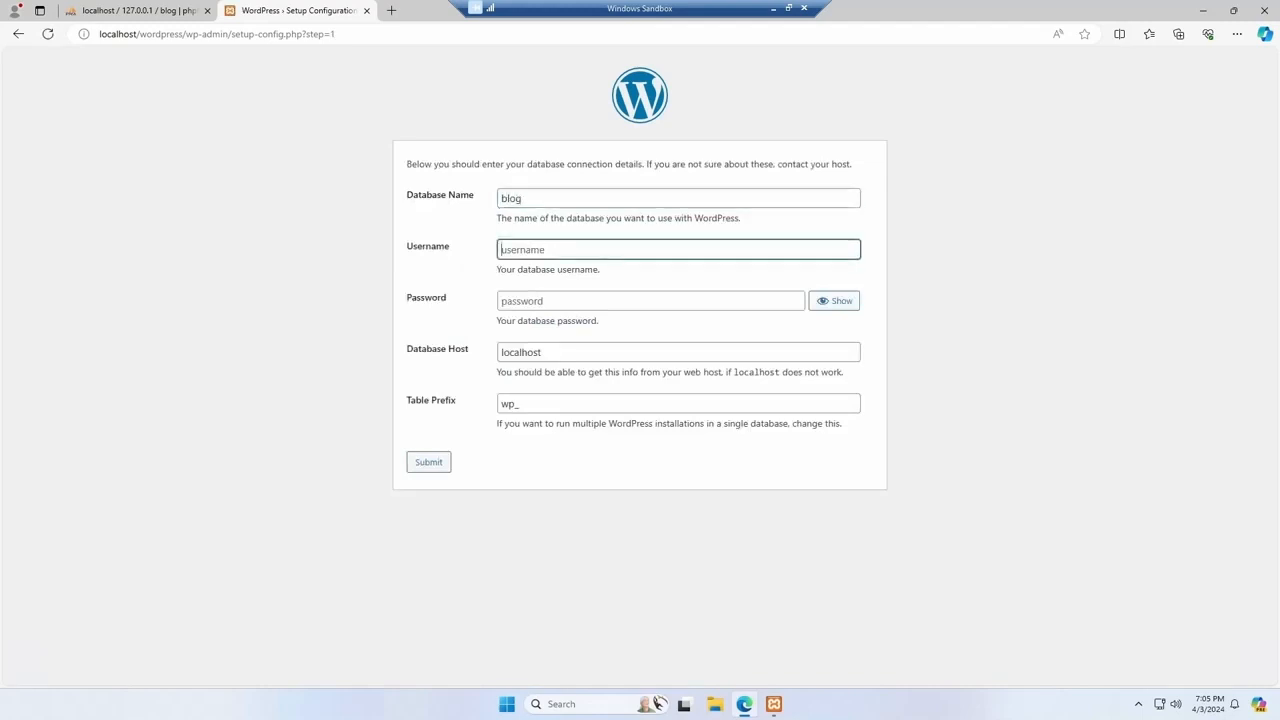
left_click(535, 245)
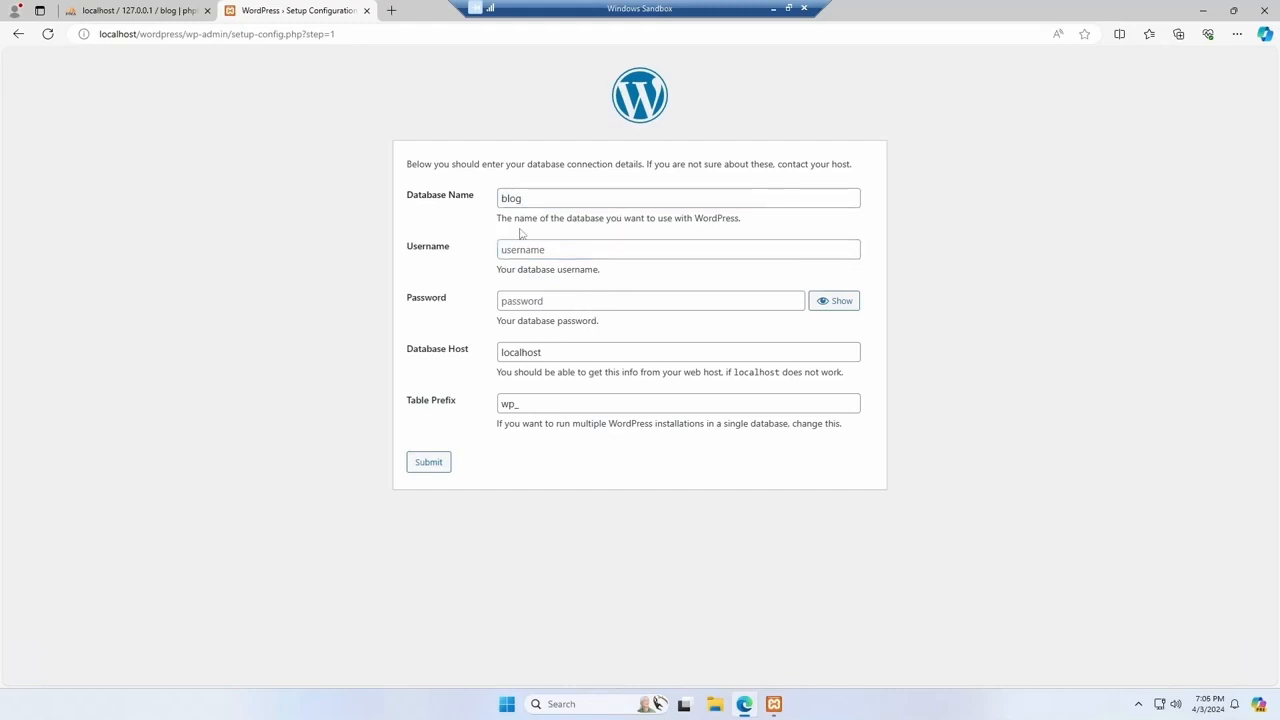
left_click(552, 250)
type("root")
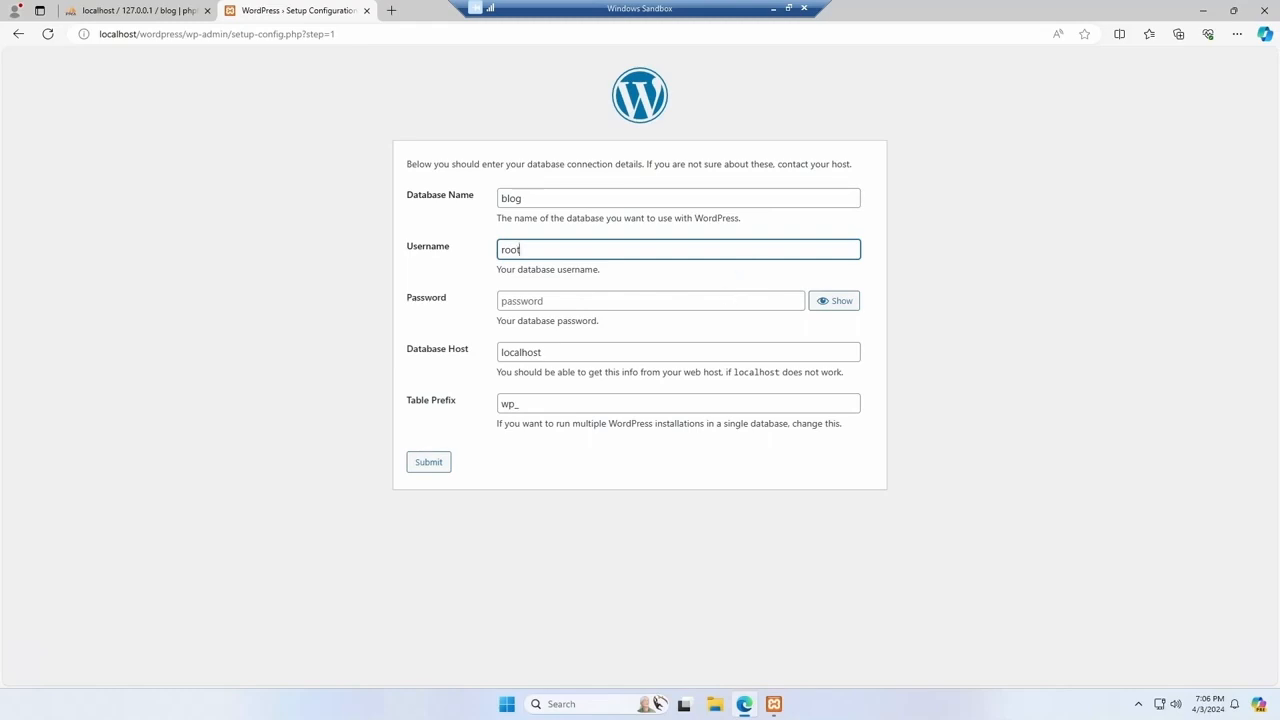
key("Tab")
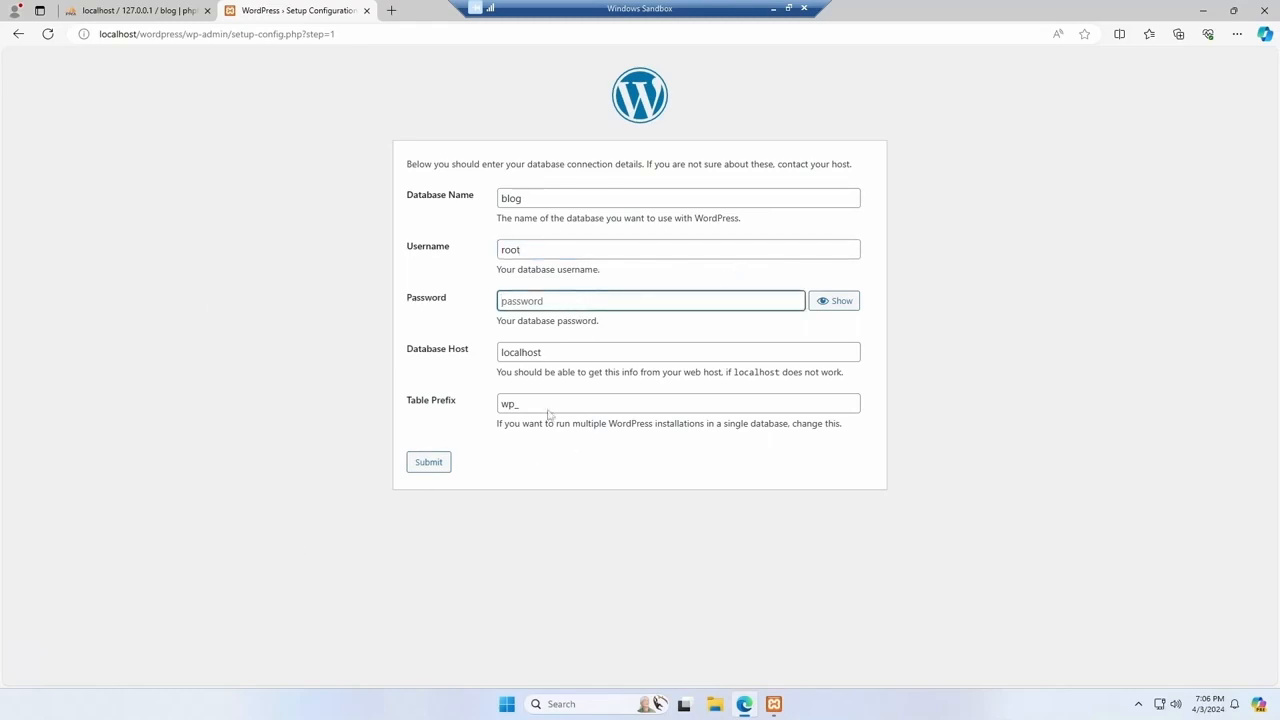
left_click(431, 463)
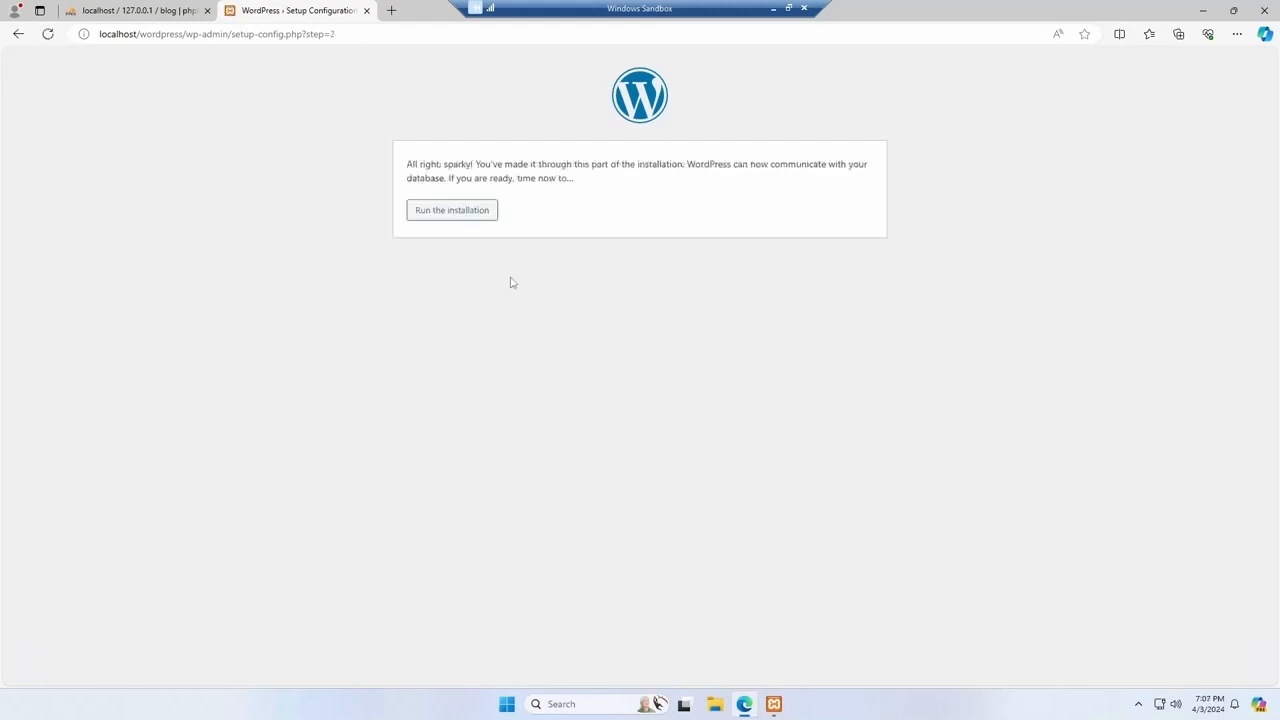
Run the WordPress installation and enter PlantBlog as the site title and admin as the username.
left_click(463, 209)
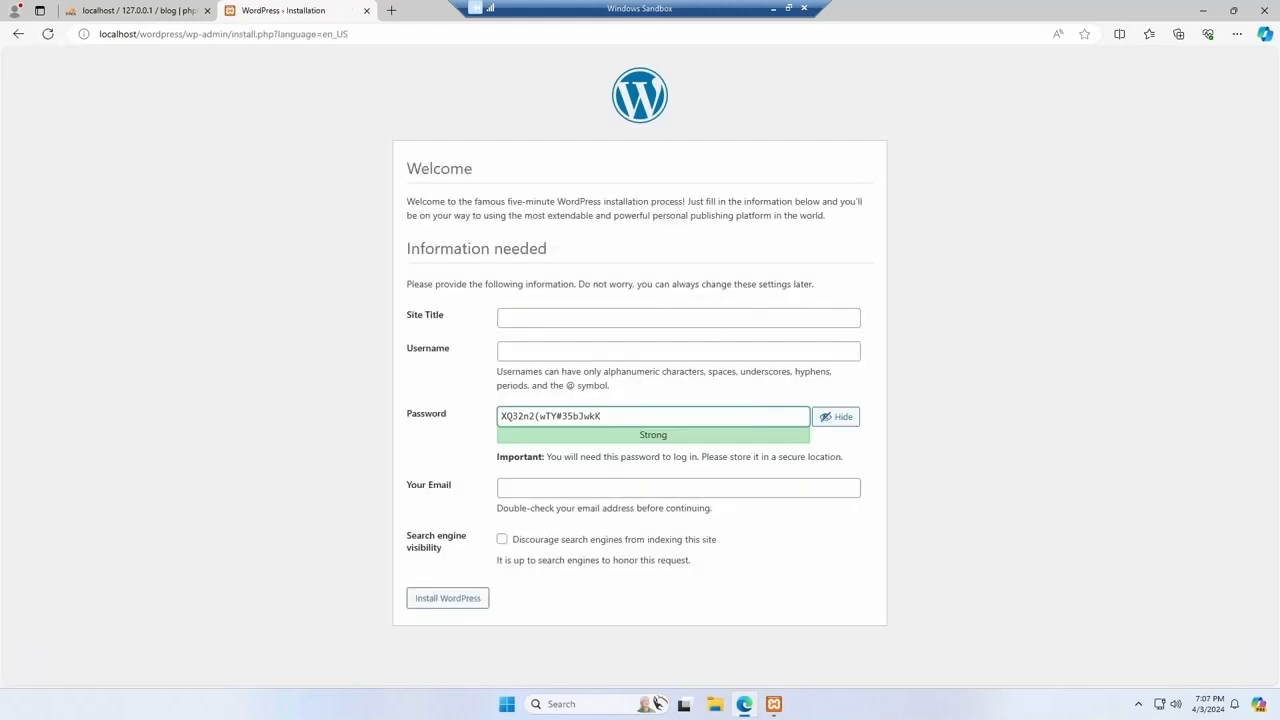
left_click(522, 322)
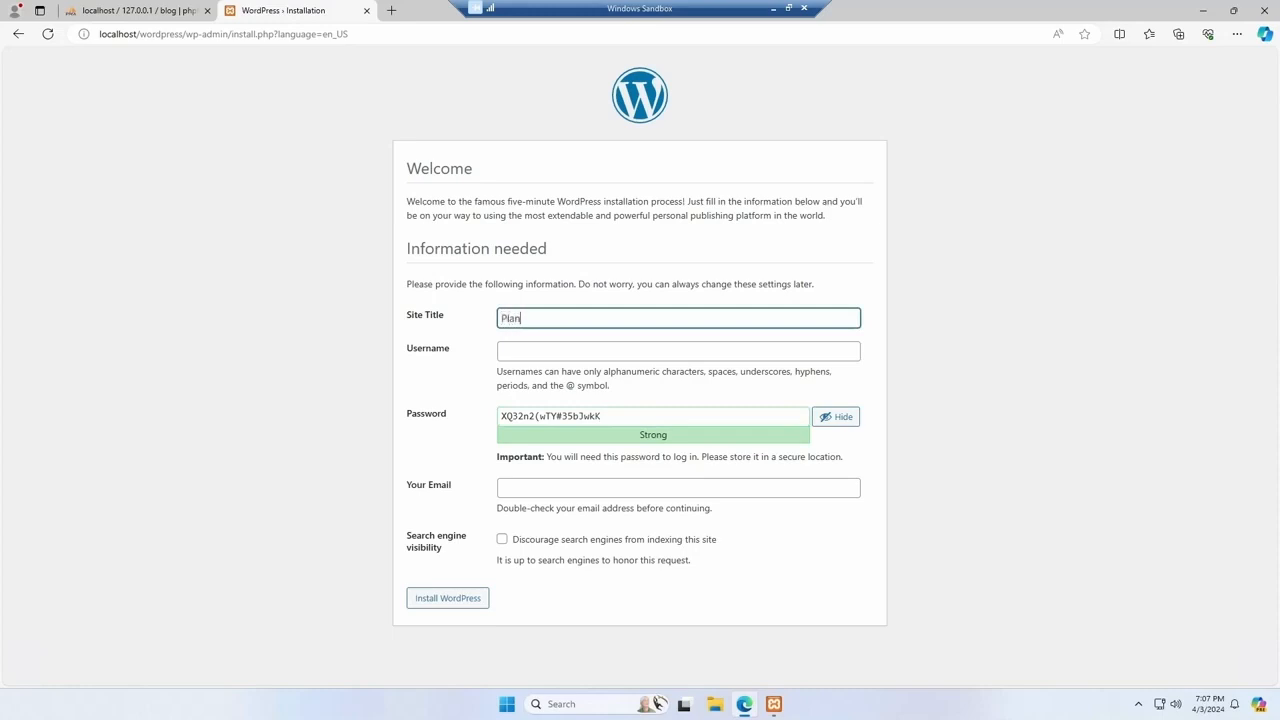
type("PlantBlog")
key("Tab")
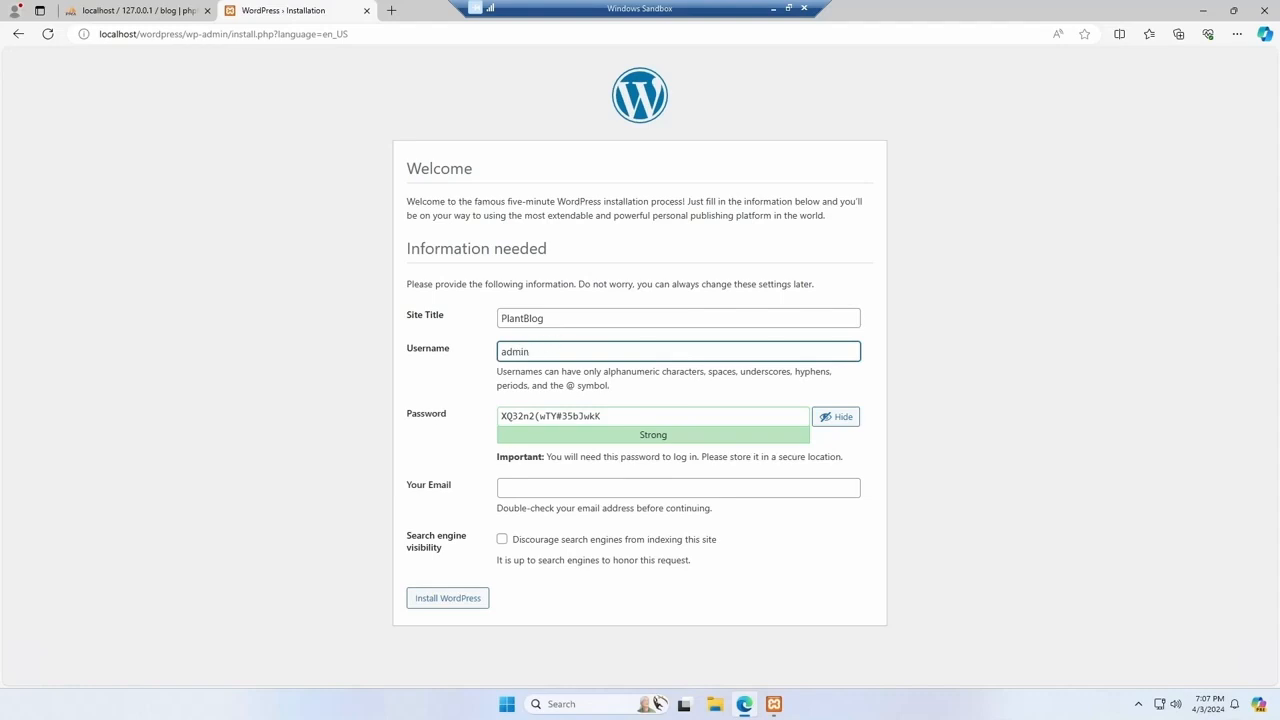
Replace the suggested password with a hidden custom account password and confirm the use of a weak password.
key("Tab")
key("BackSpace")
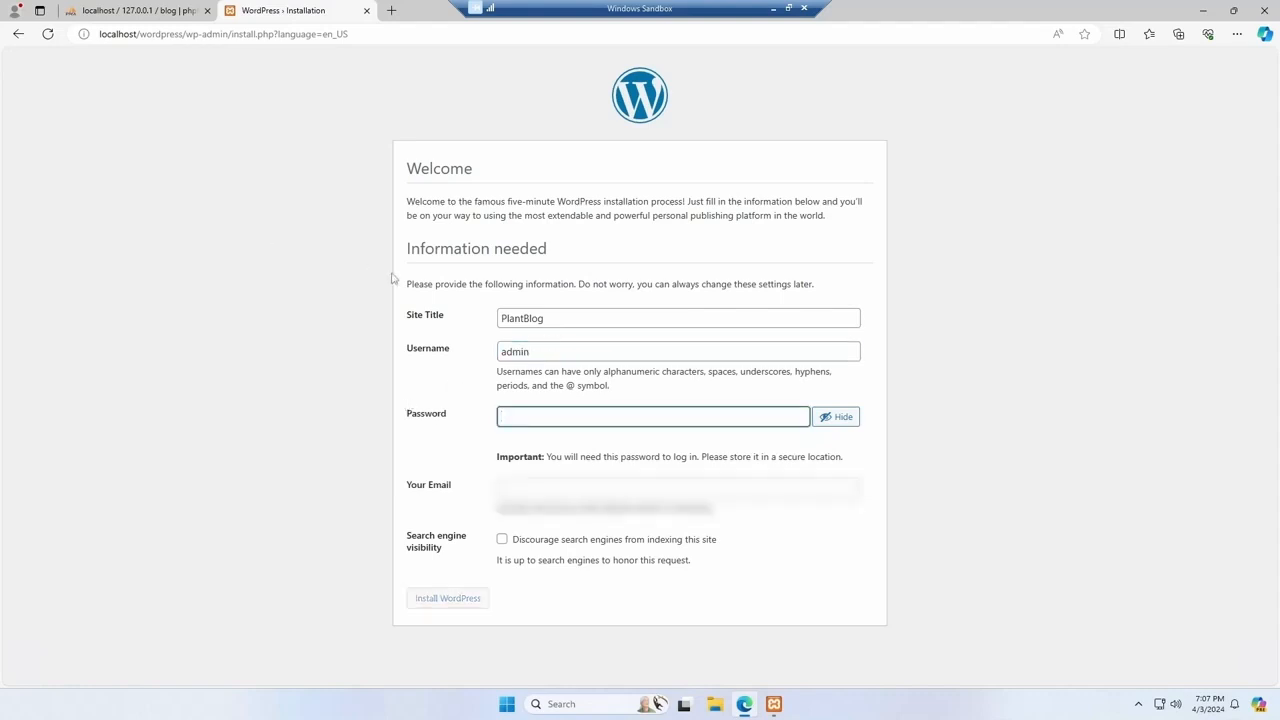
left_click(832, 418)
left_click(690, 417)
type("•")
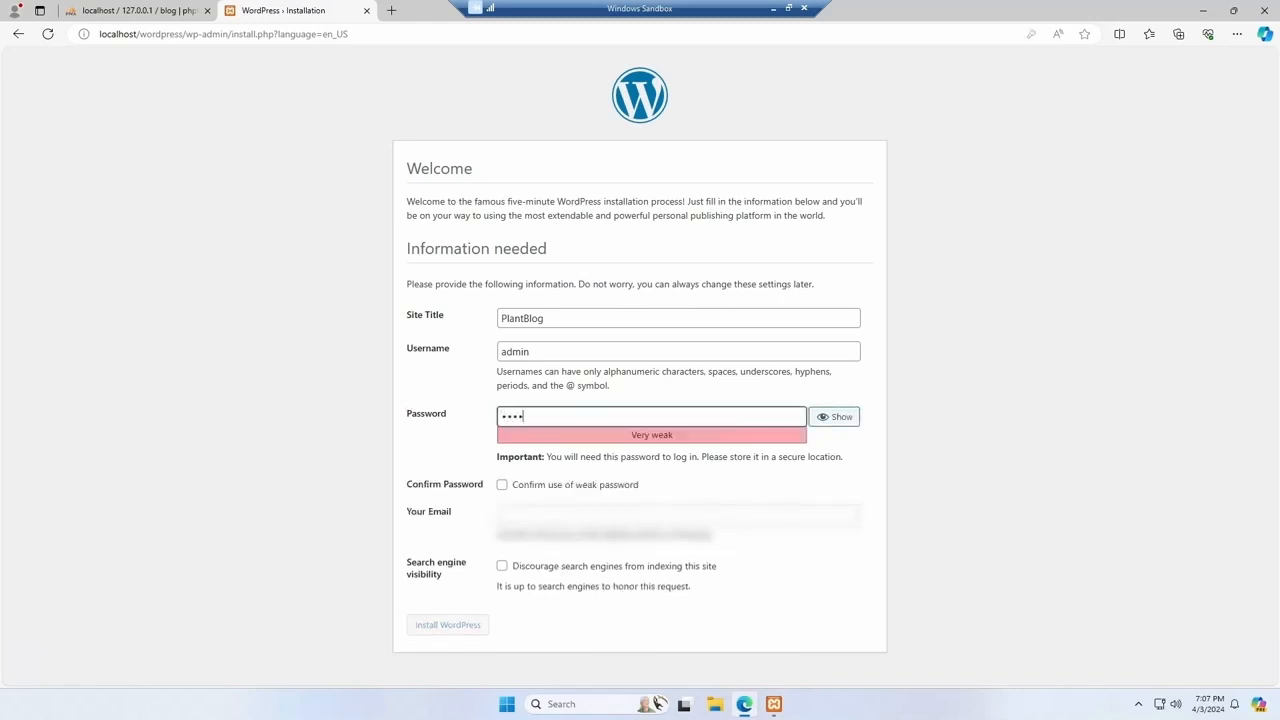
left_click(502, 484)
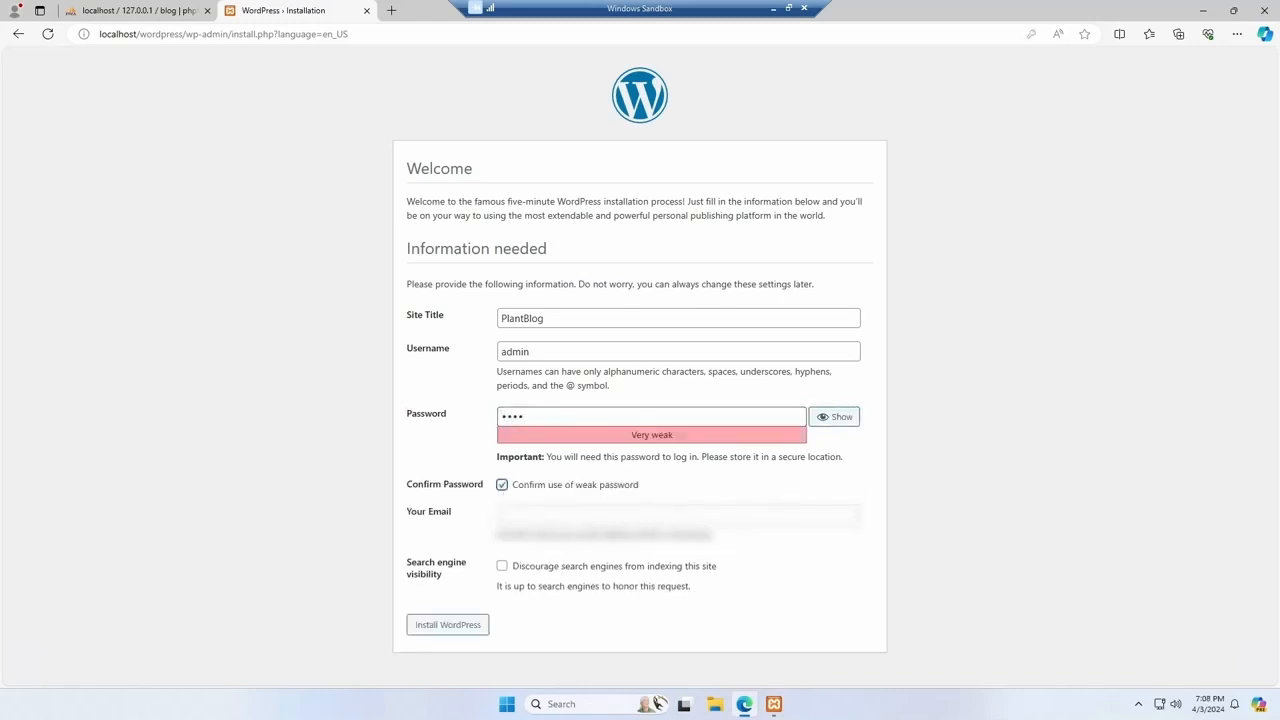
Fill in the site owner's e-mail address and install WordPress.
left_click(600, 516)
key("ctrl+v")
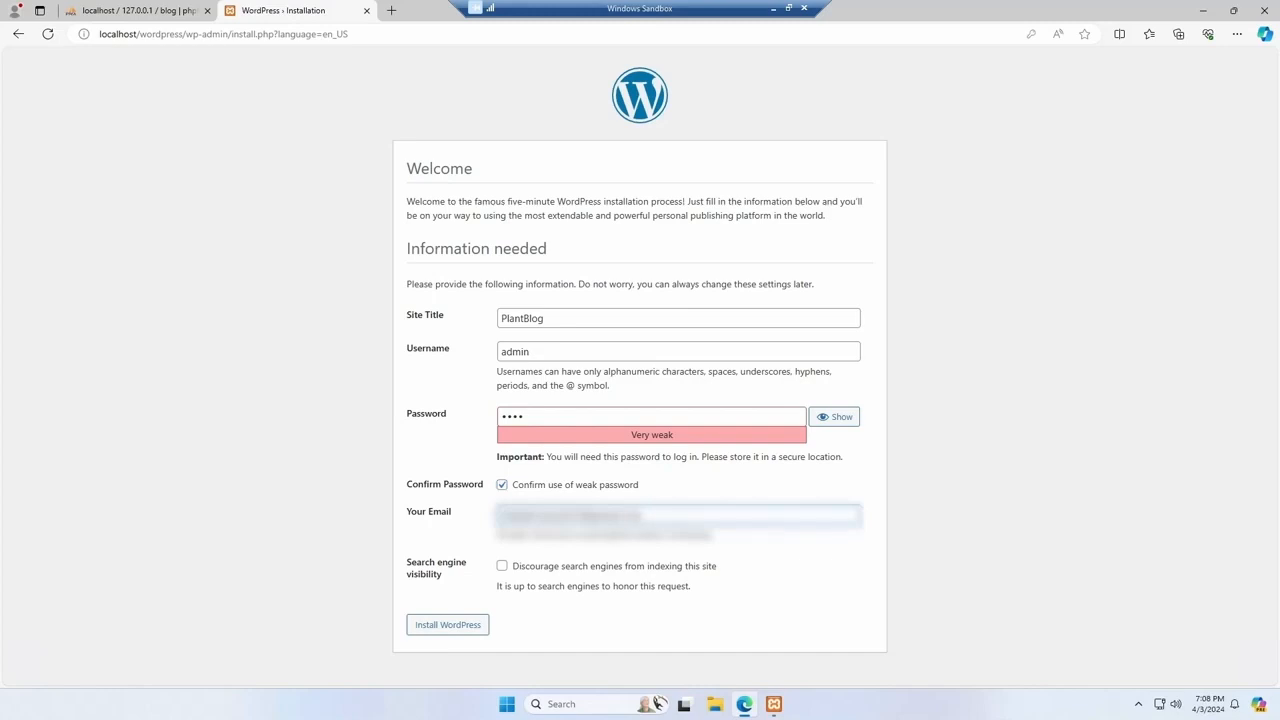
left_click(415, 625)
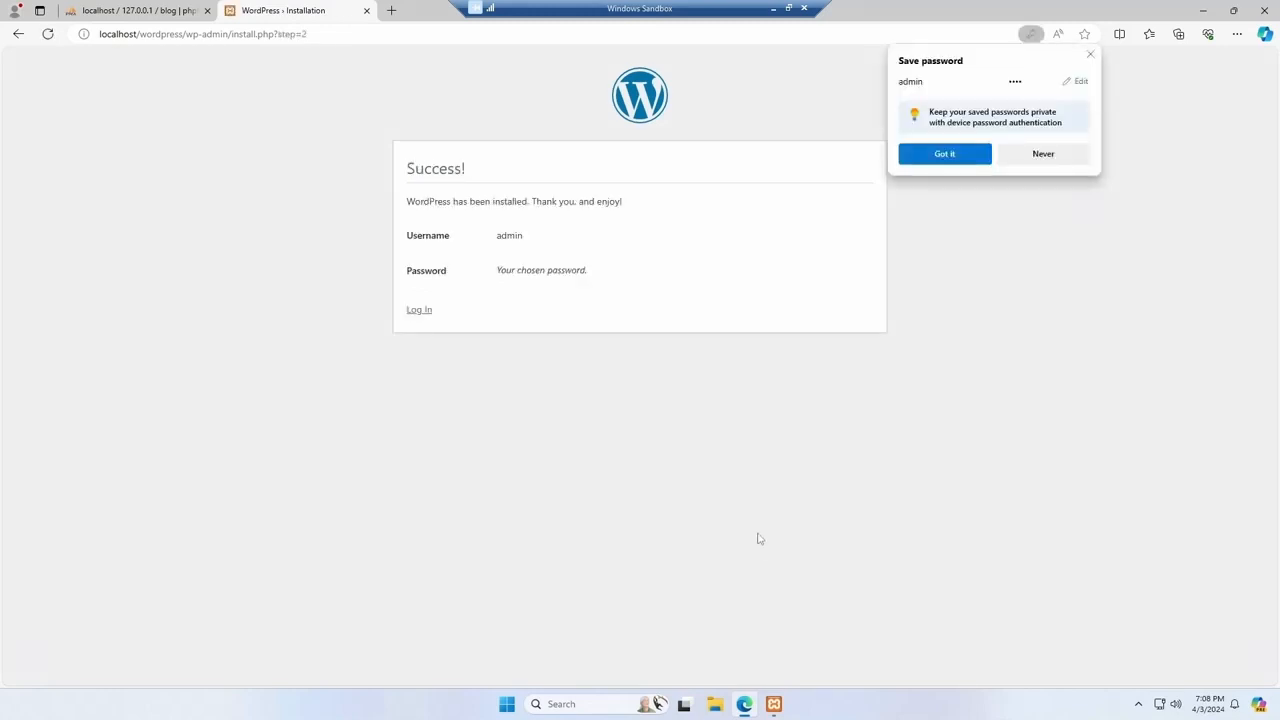
Accept the browser's offer to save the password and log in to the new WordPress site as admin with the saved credentials.
left_click(966, 153)
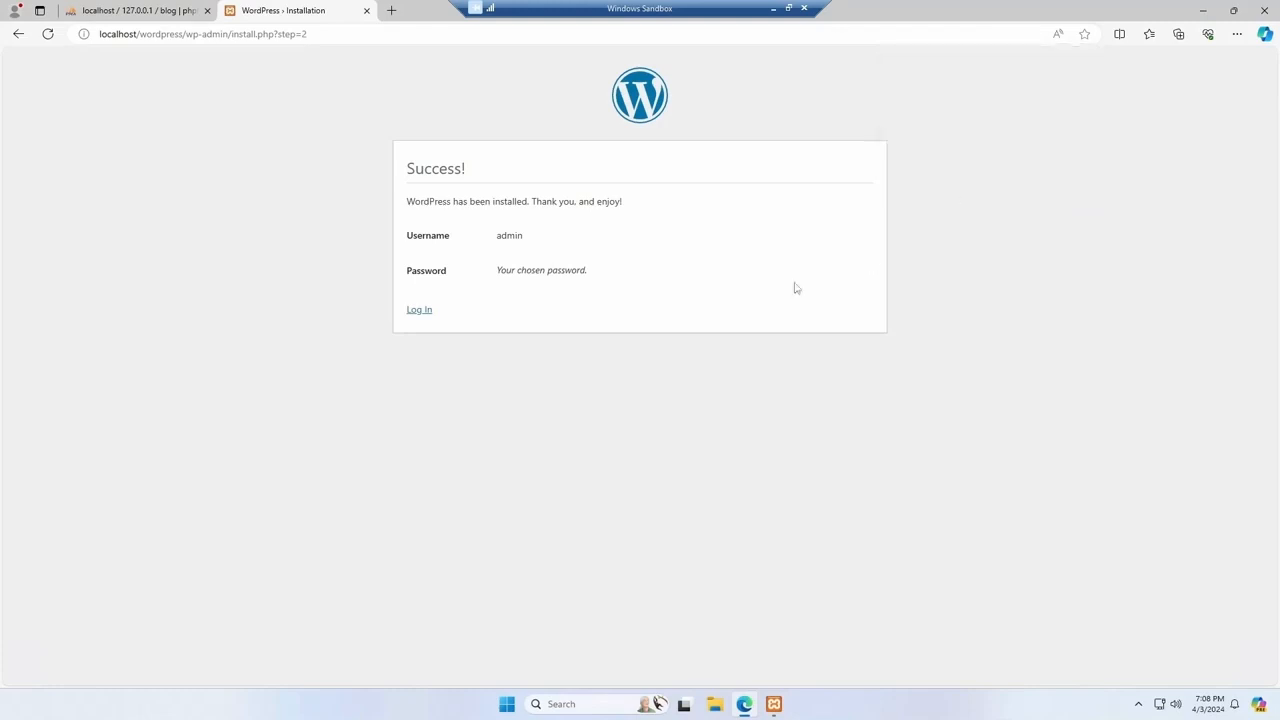
left_click(421, 313)
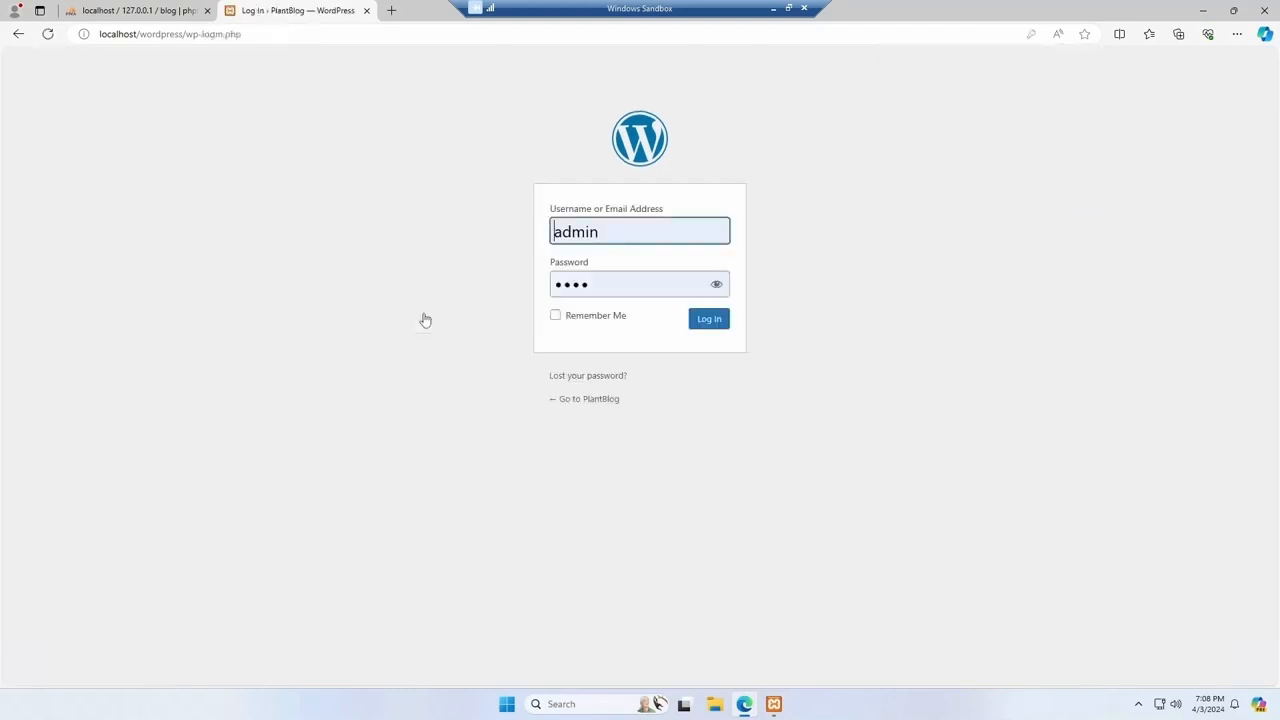
left_click(706, 320)
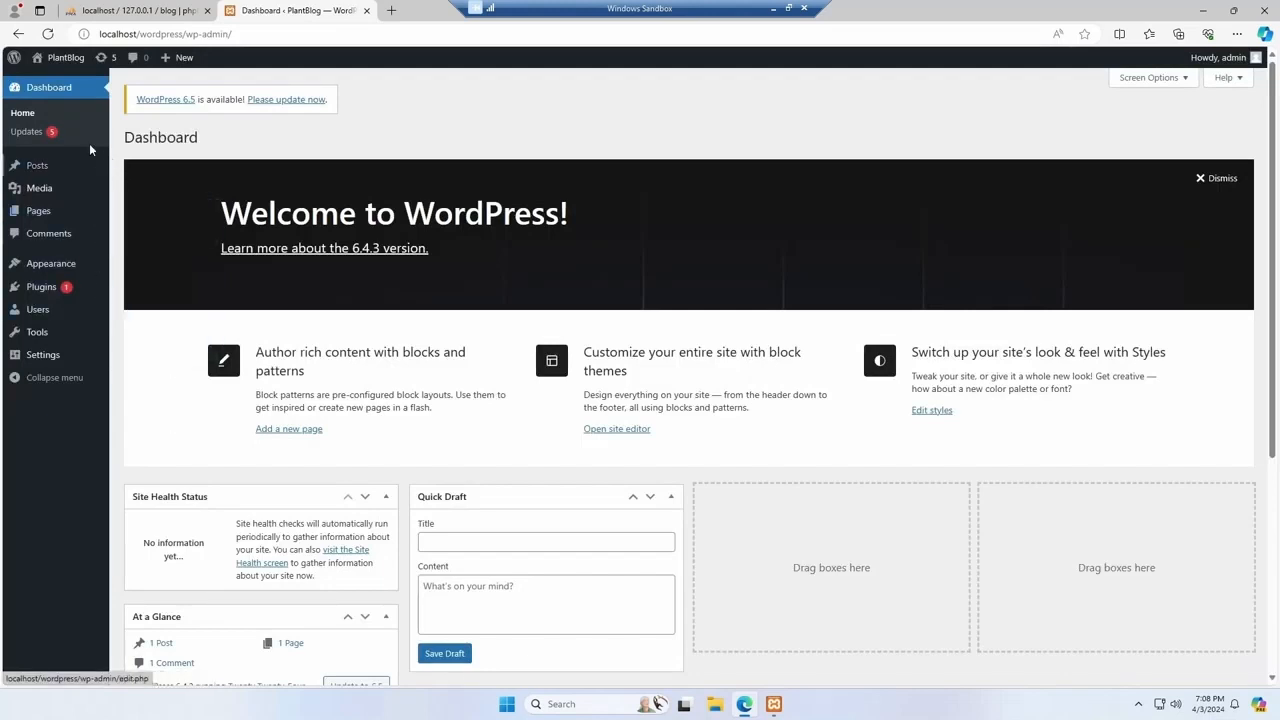
Visit the PlantBlog home page to look over its default layout and return to the admin dashboard to examine its widgets.
mouse_move(62, 58)
left_click(56, 84)
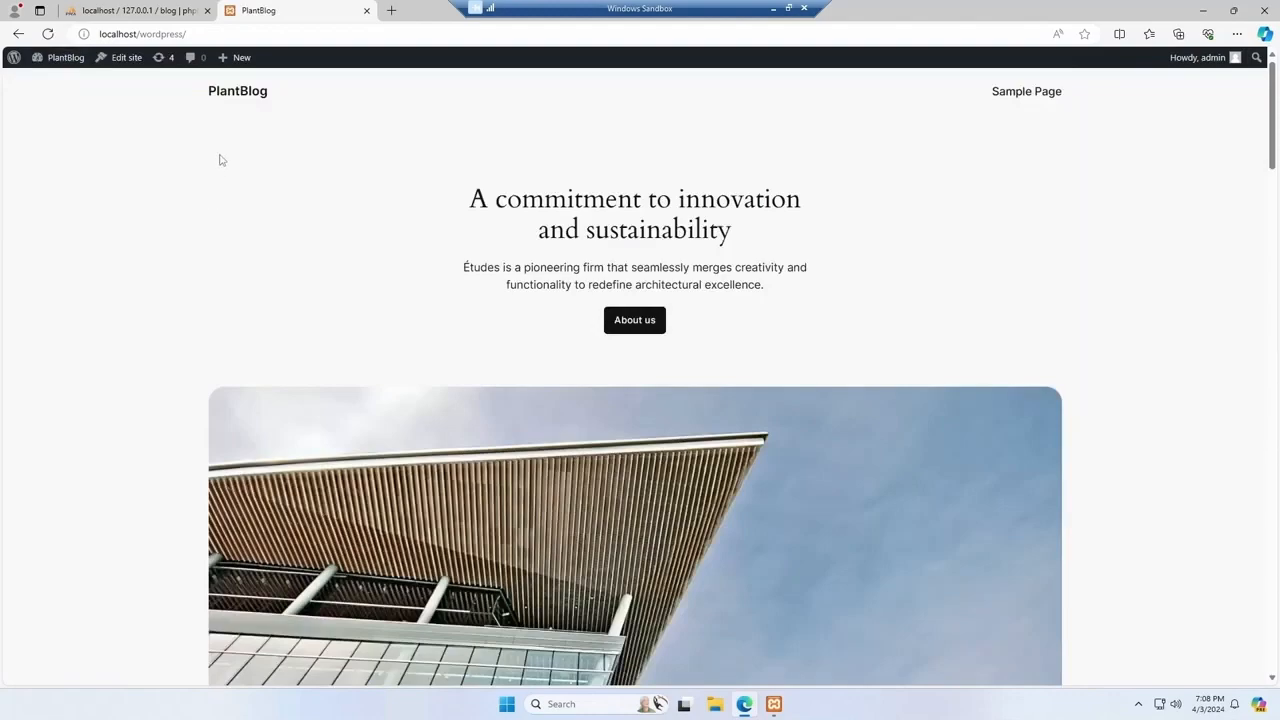
scroll(769, 500, "down", 15)
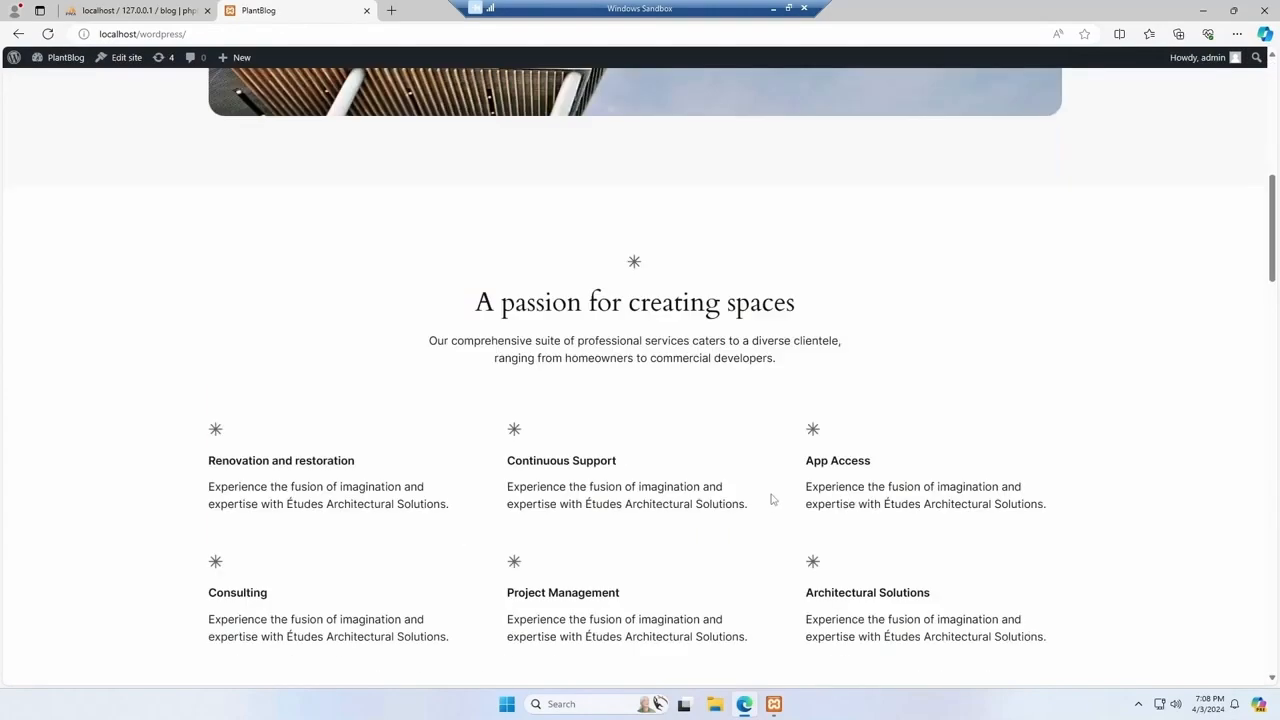
scroll(637, 447, "up", 15)
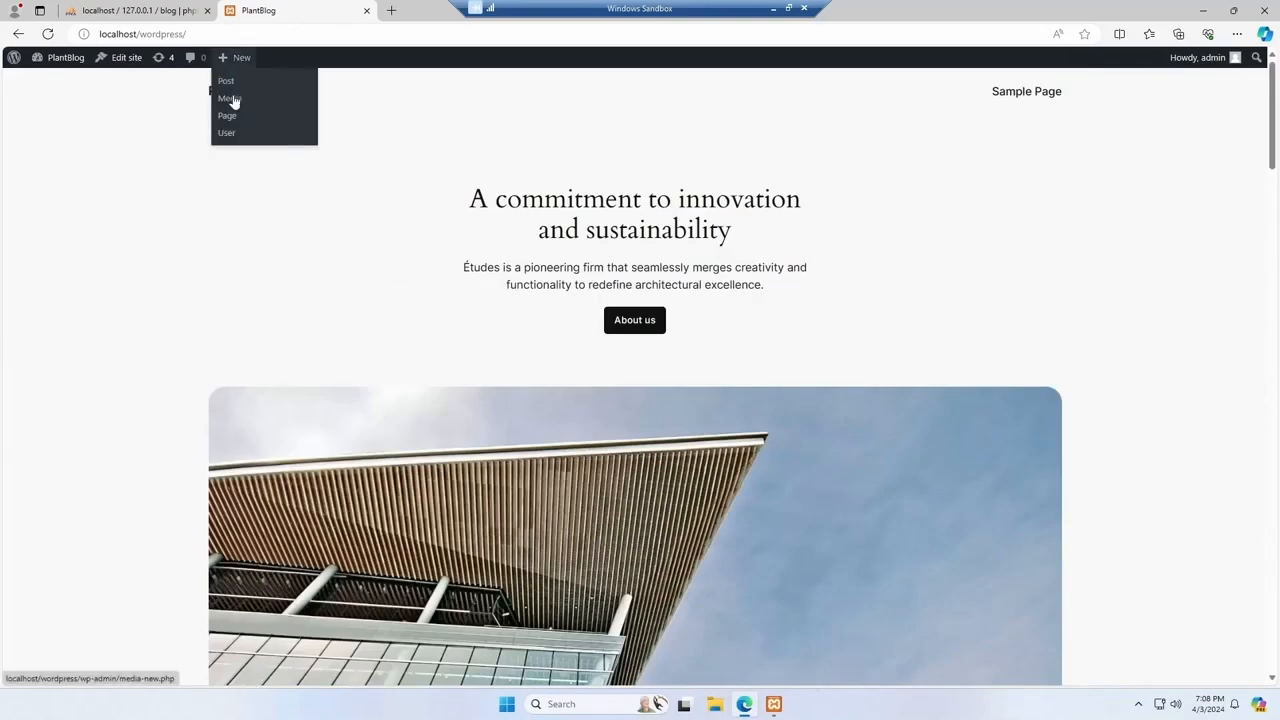
left_click(52, 82)
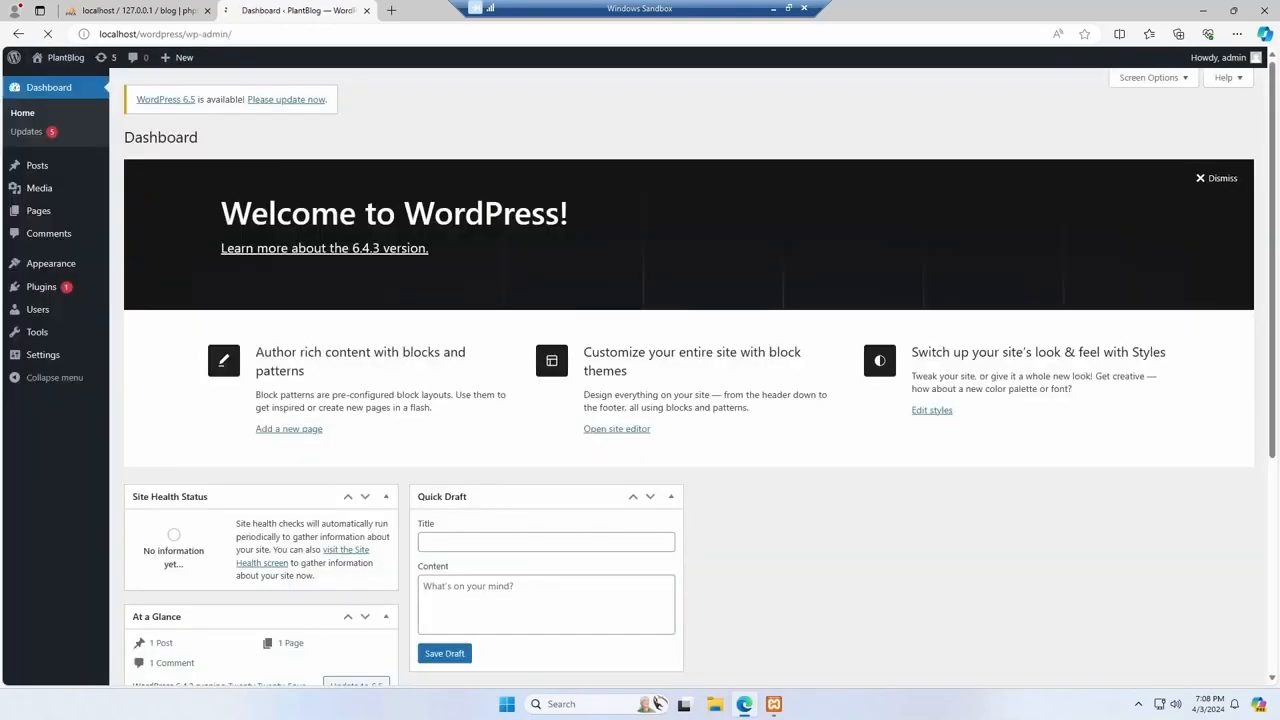
scroll(940, 338, "down", 3)
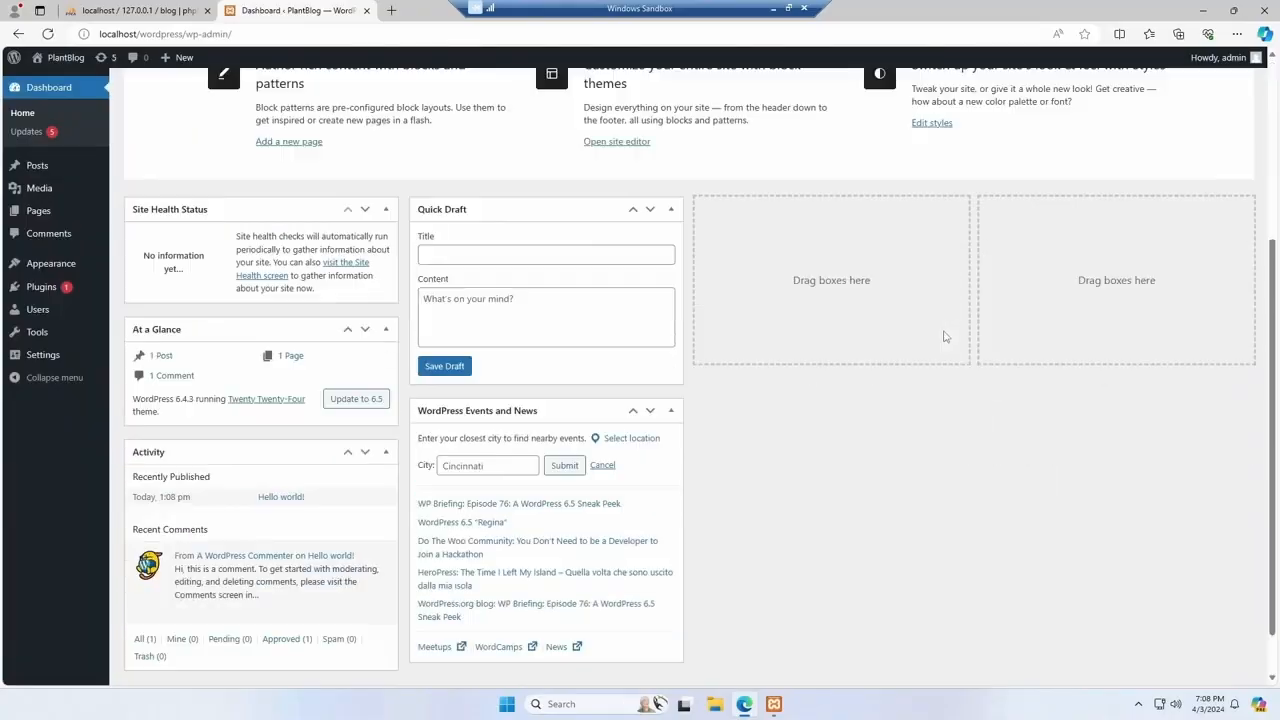